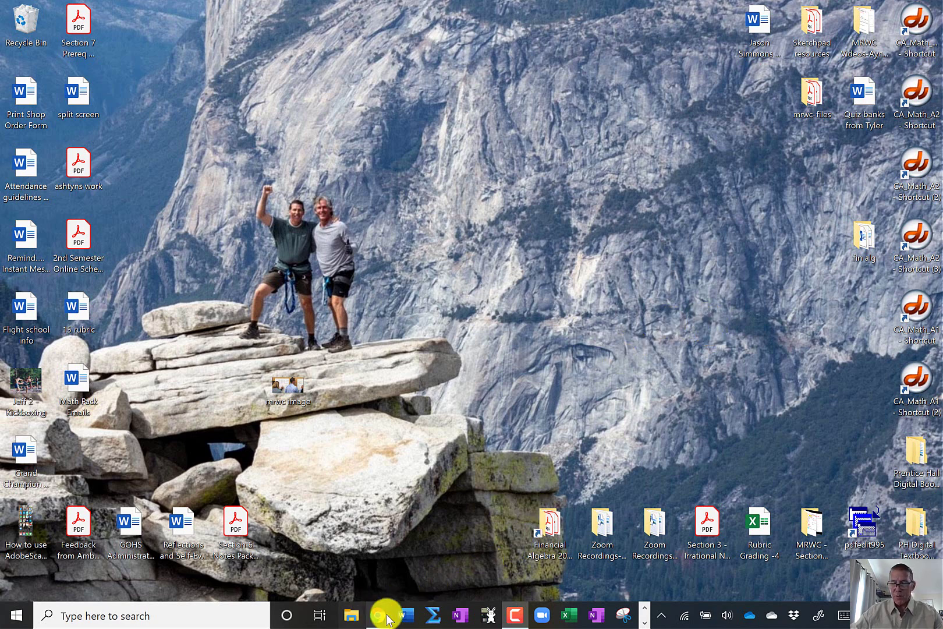
# Step: Bring up the Section 7 Chrome window and return from the Desmos graph to the Canvas assignment tab
pyautogui.moveTo(376, 615)
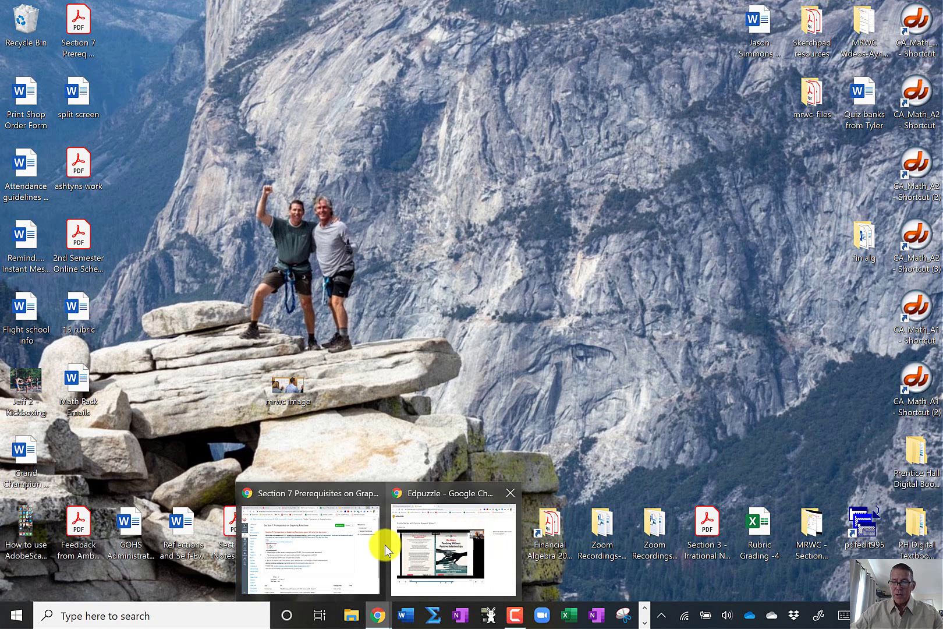
pyautogui.click(349, 550)
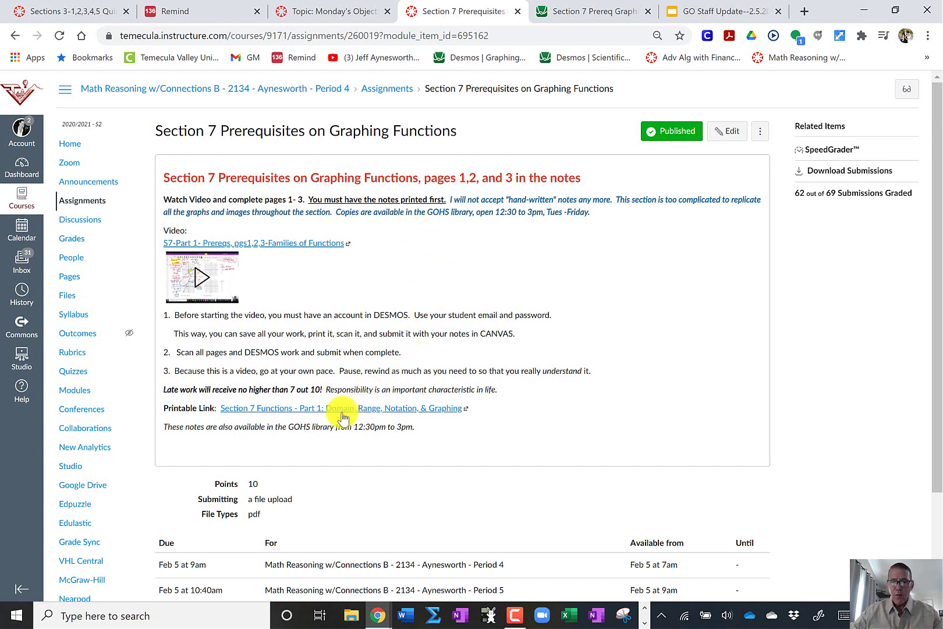
pyautogui.click(596, 11)
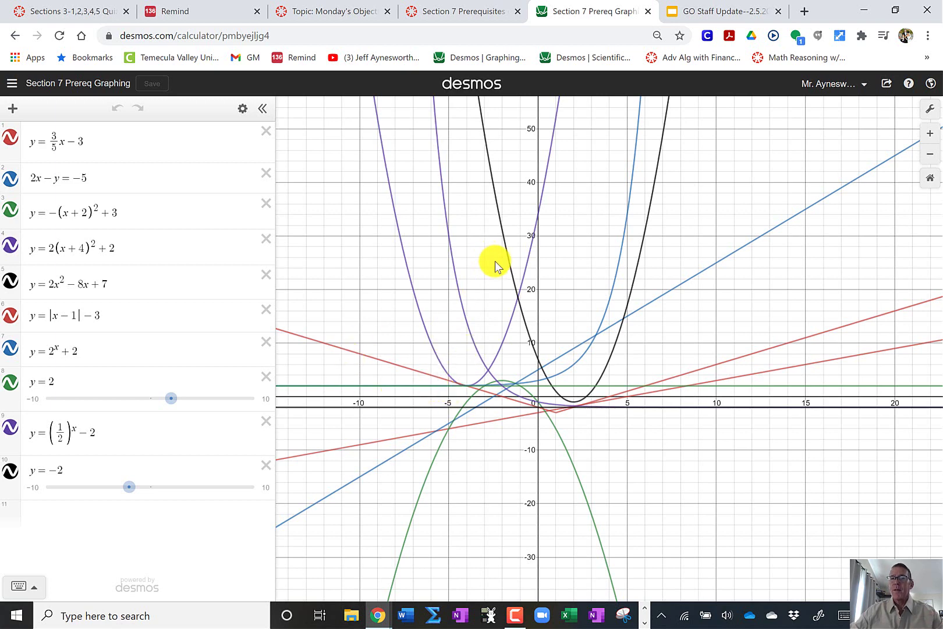
pyautogui.click(468, 22)
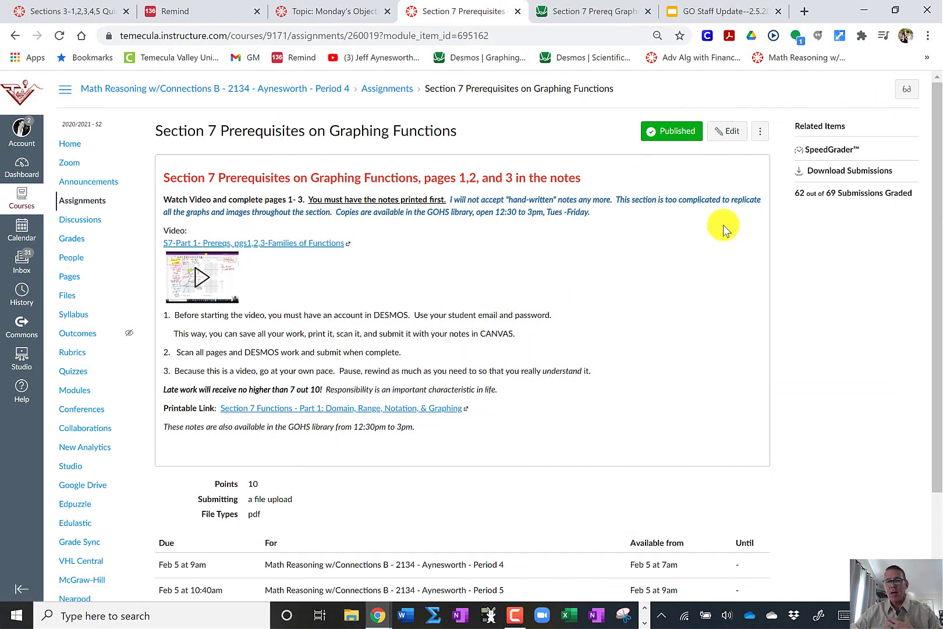
# Step: Minimize Chrome and create a new desktop folder named MRWC
pyautogui.click(869, 12)
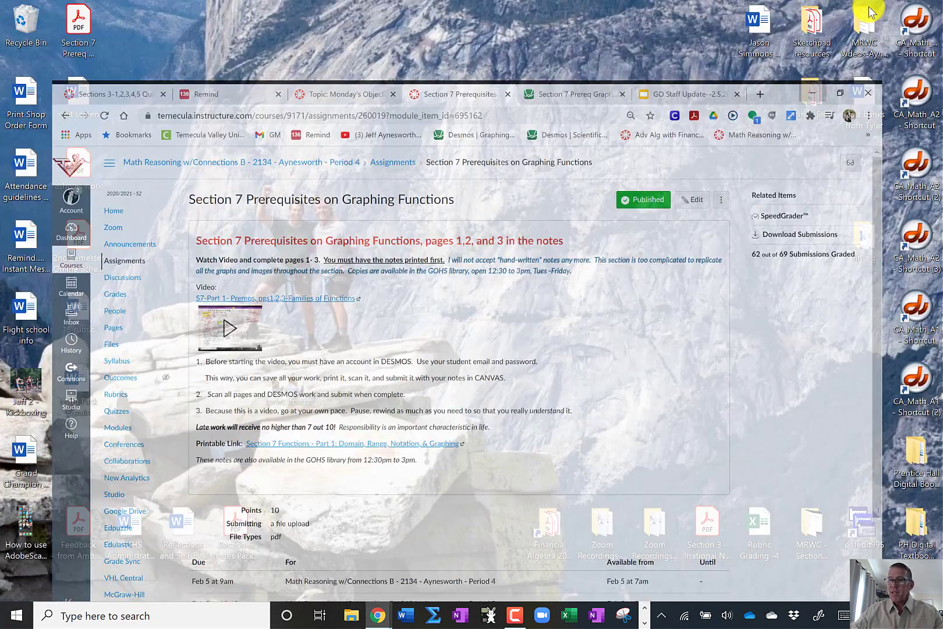
pyautogui.rightClick(582, 40)
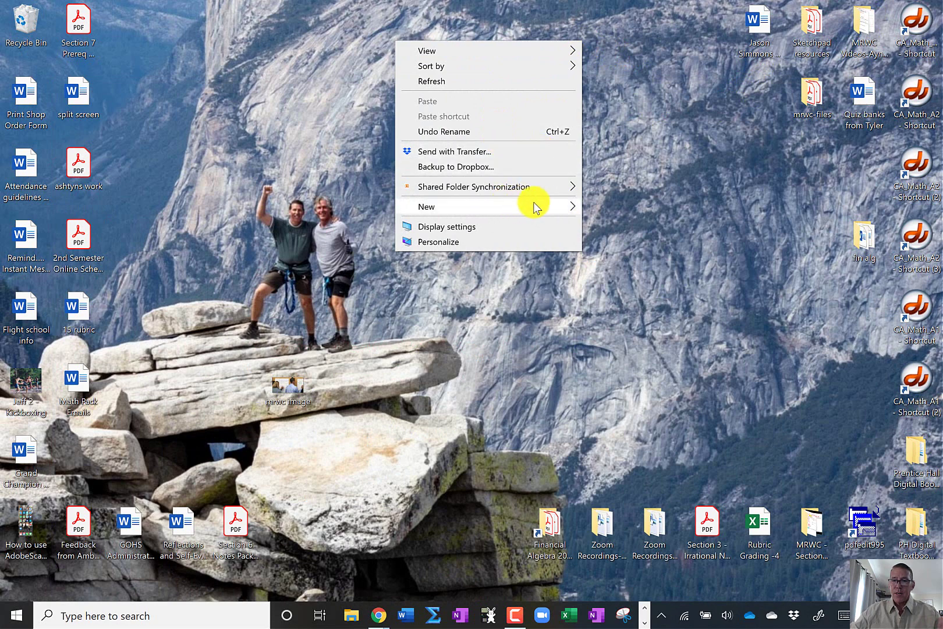
pyautogui.moveTo(539, 204)
pyautogui.click(627, 208)
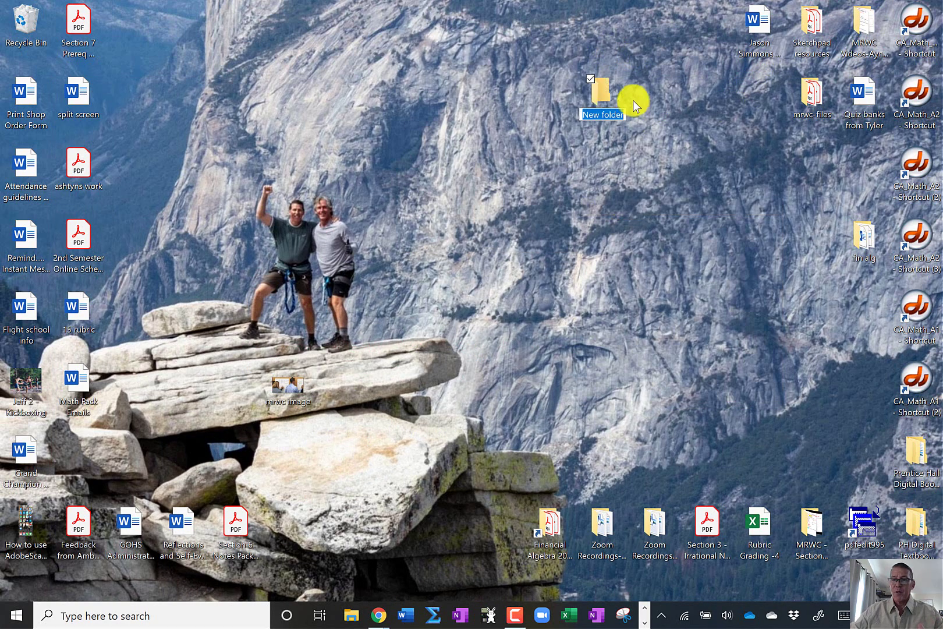
pyautogui.write('MRWC')
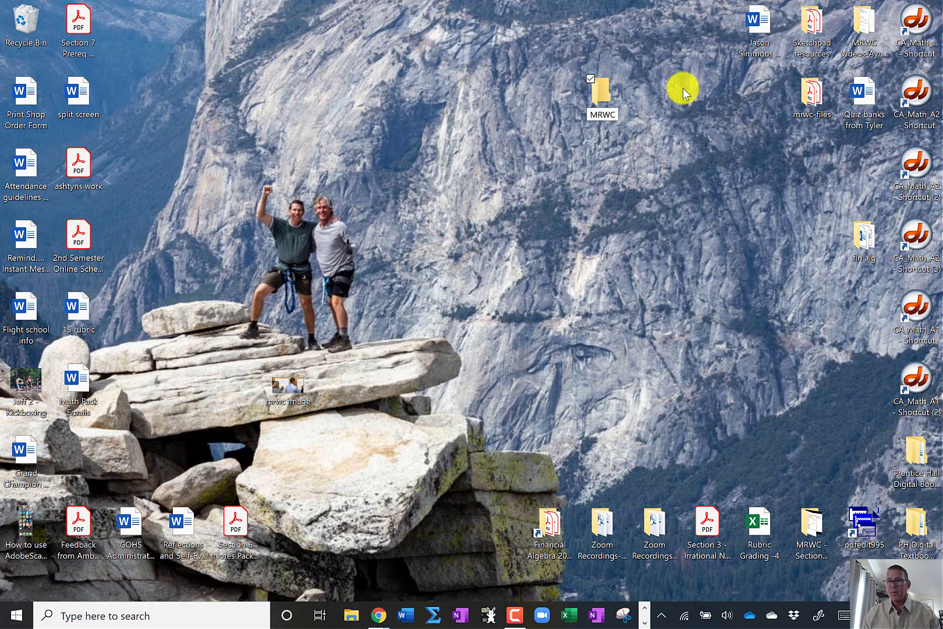
# Step: Open the MRWC folder and create a subfolder named 'Section 7'
pyautogui.click(596, 93)
pyautogui.doubleClick(600, 87)
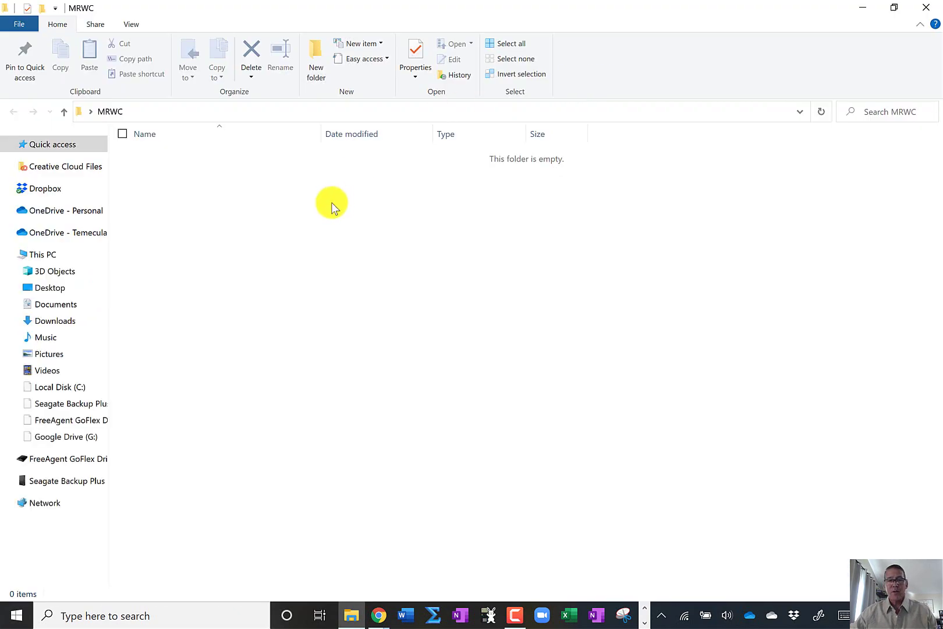
pyautogui.click(315, 58)
pyautogui.write('Section 7')
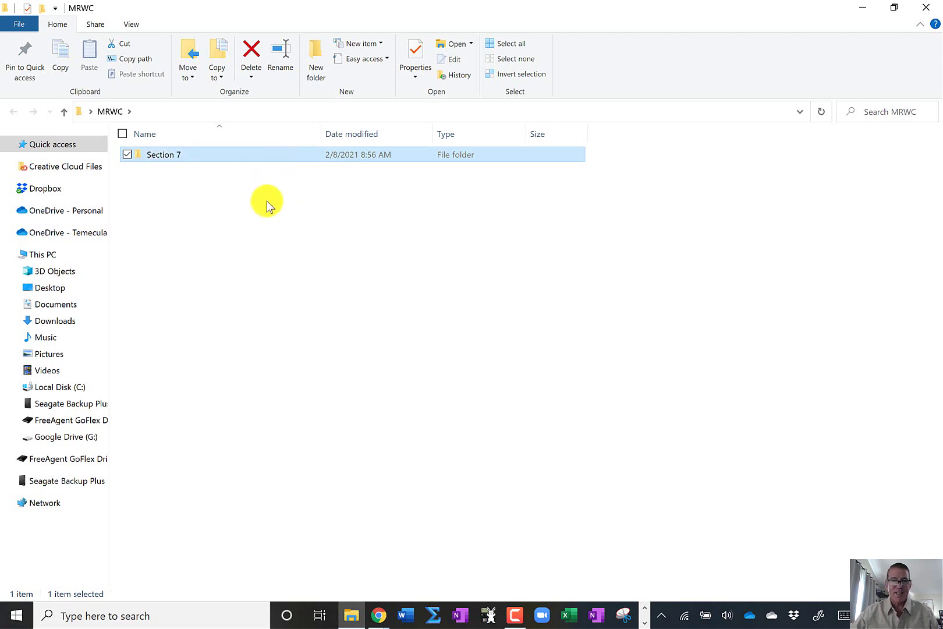
pyautogui.click(263, 205)
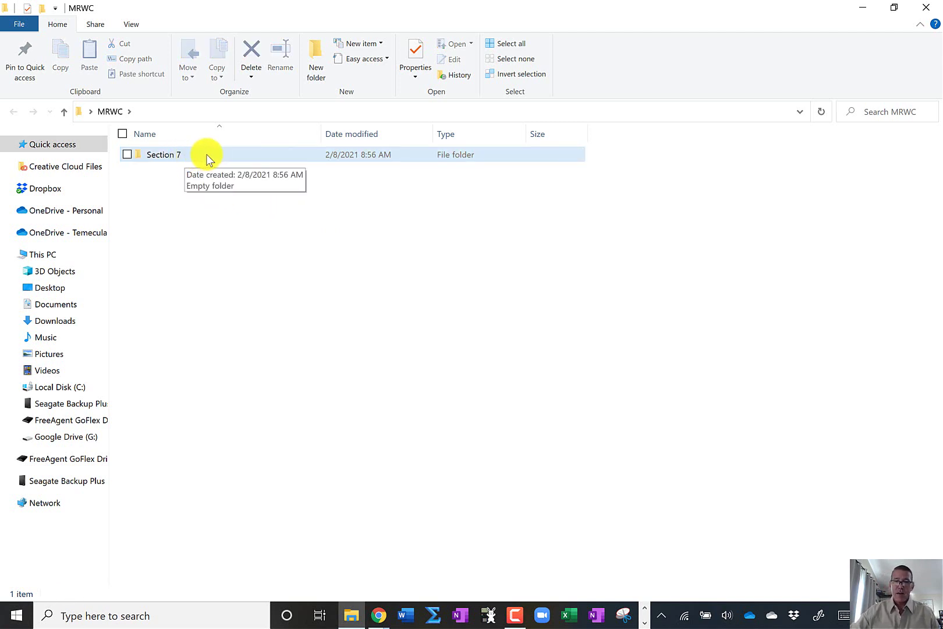
# Step: Add a second subfolder in MRWC named 'section 8'
pyautogui.rightClick(180, 192)
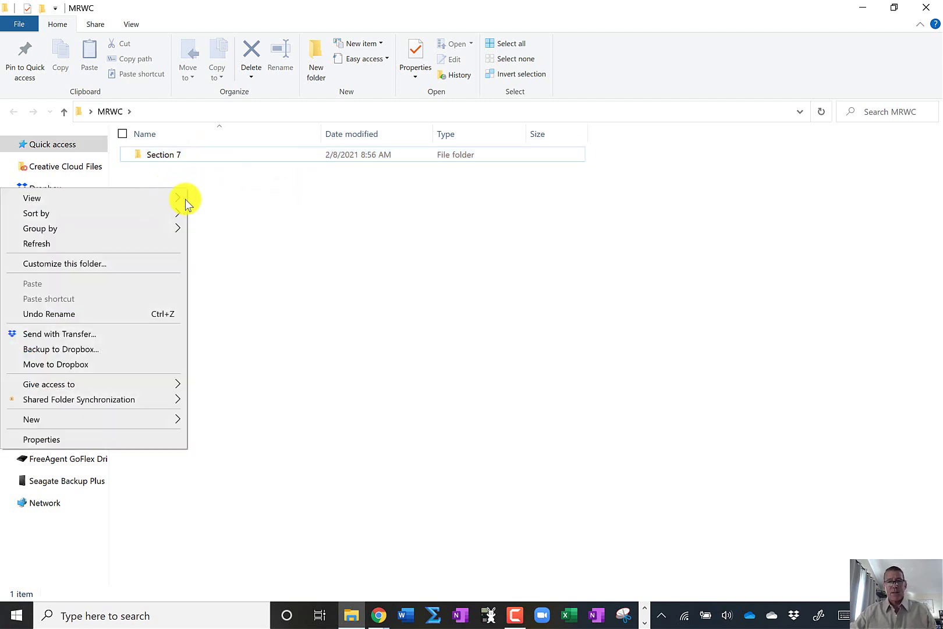
pyautogui.click(308, 187)
pyautogui.click(317, 52)
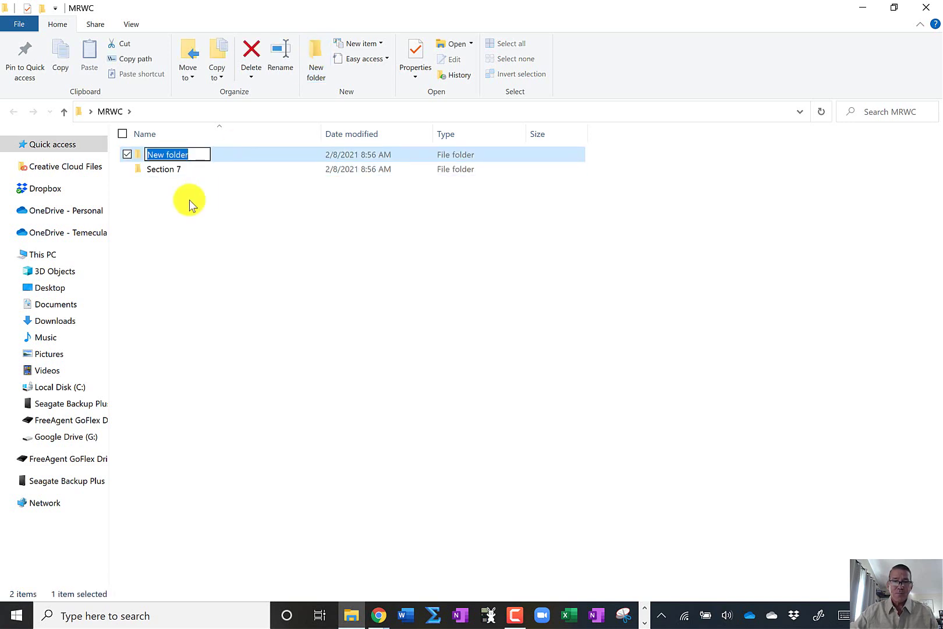
pyautogui.write('sect')
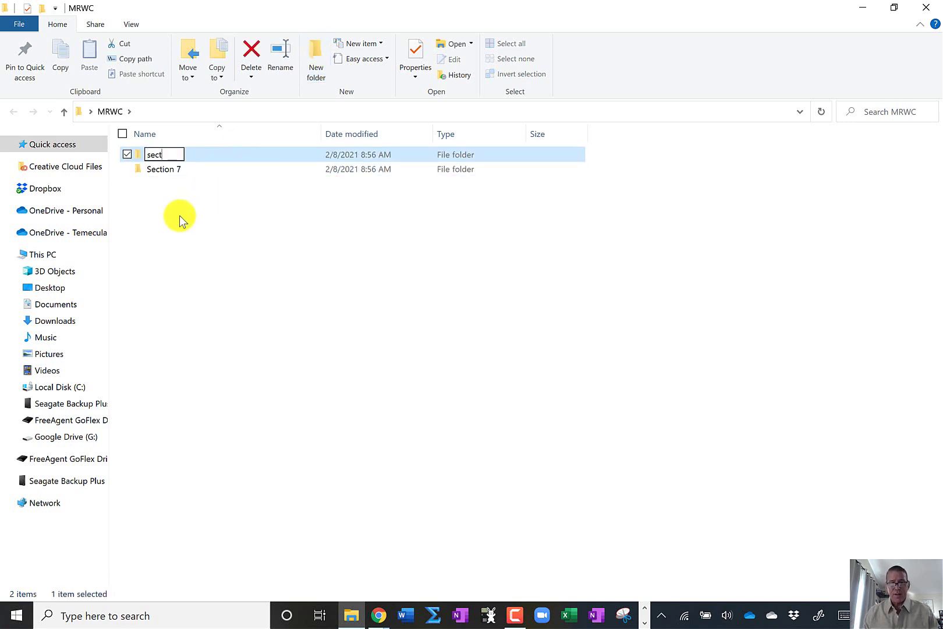
pyautogui.write('ion ')
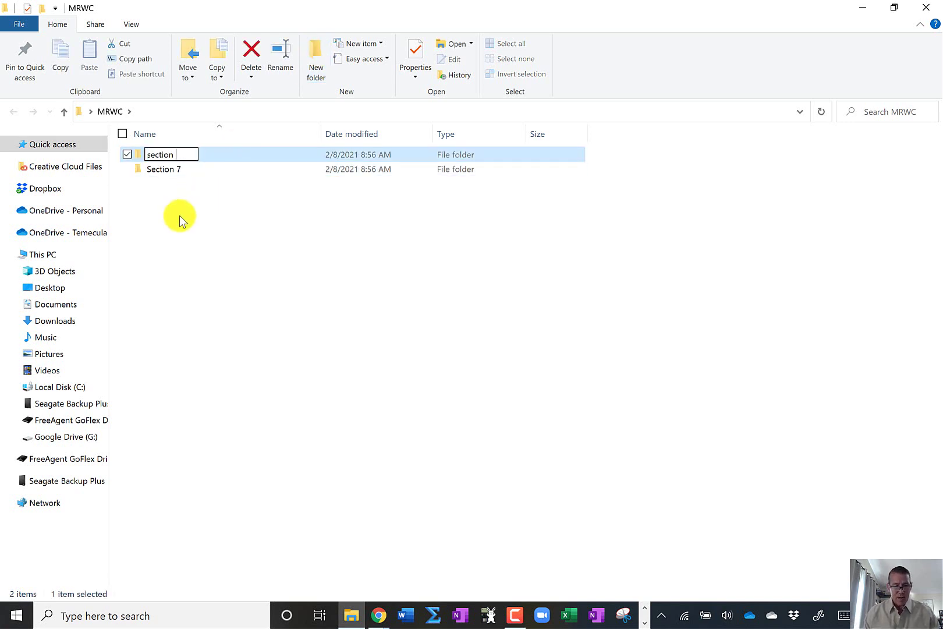
pyautogui.write('8')
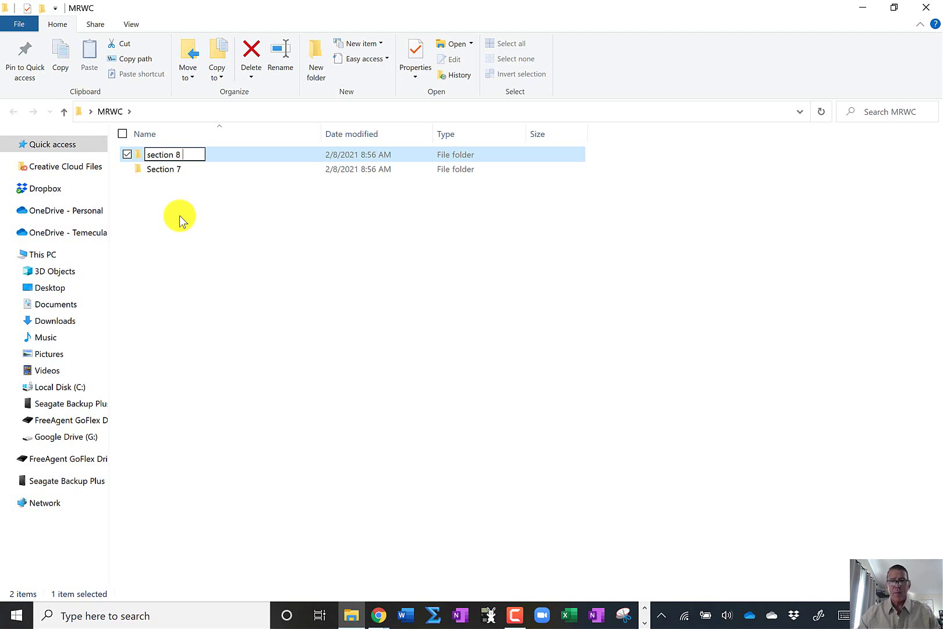
pyautogui.click(241, 216)
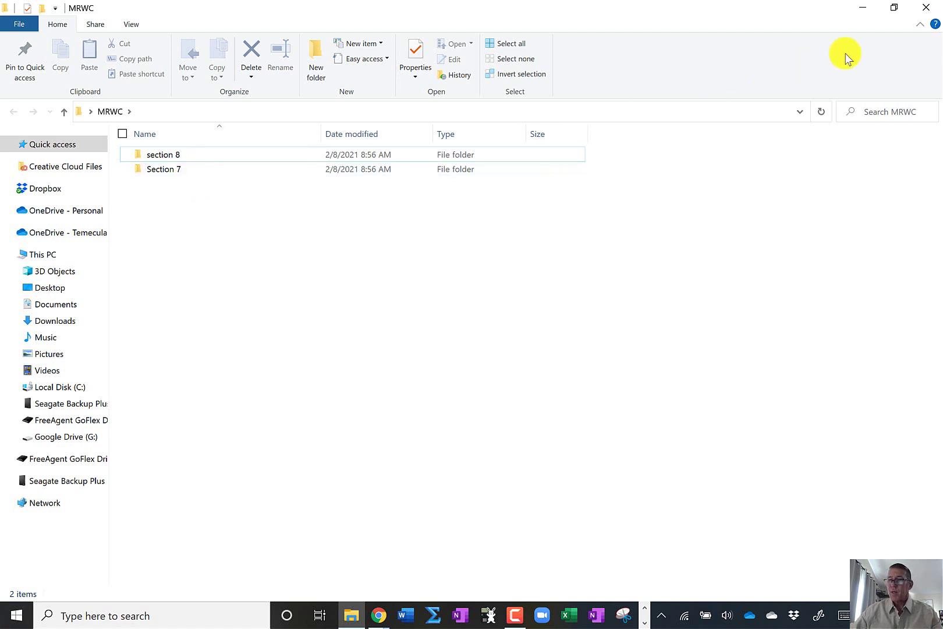
# Step: Close the MRWC Explorer window and bring the Section 7 Prerequisites Chrome window forward
pyautogui.click(926, 8)
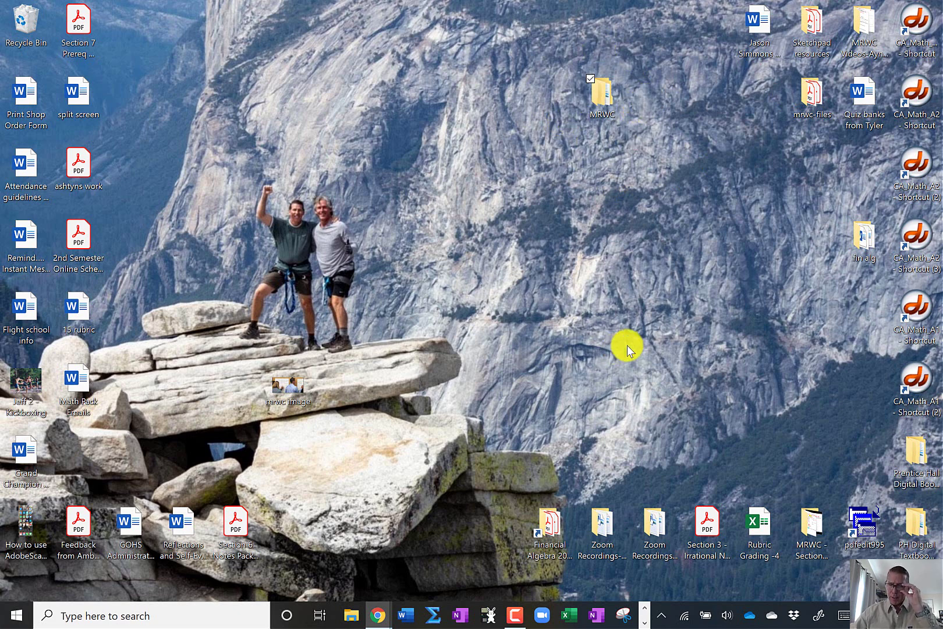
pyautogui.moveTo(377, 620); pyautogui.dragTo(356, 528)
pyautogui.click(384, 615)
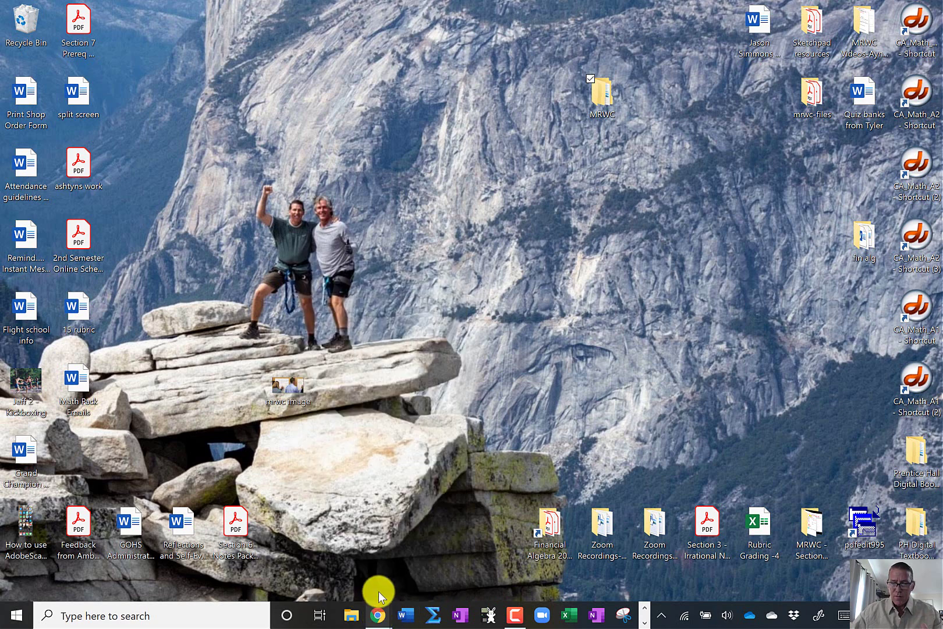
pyautogui.moveTo(379, 612)
pyautogui.click(358, 559)
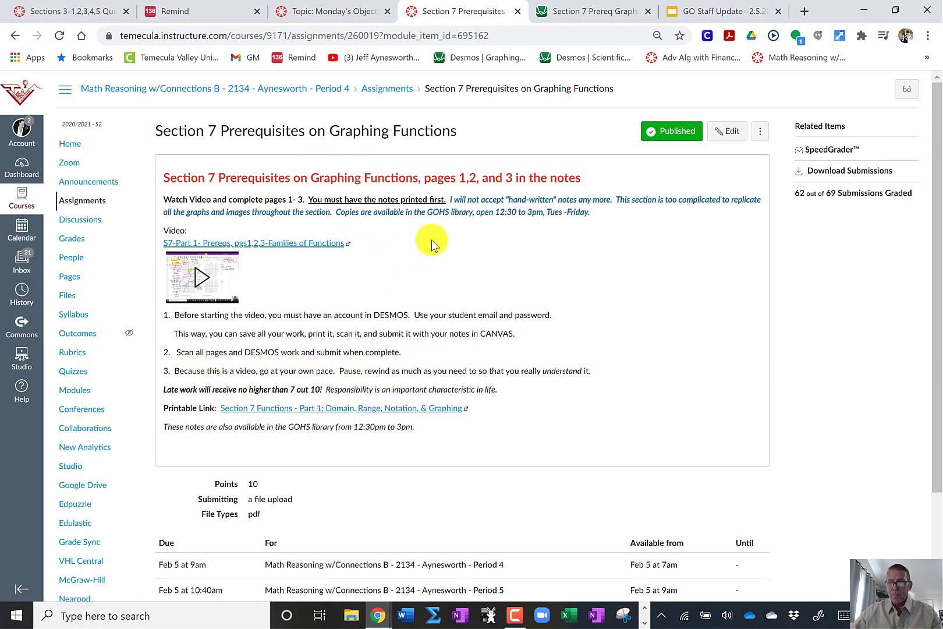
# Step: Switch to the Section 7 Prereq Graphing Desmos tab and copy its share link
pyautogui.click(604, 10)
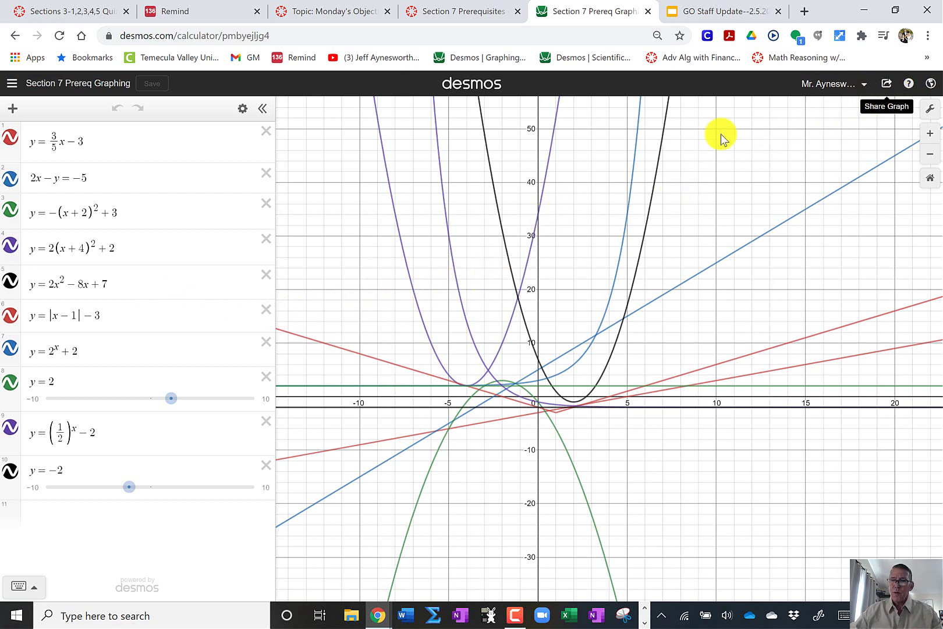
pyautogui.click(888, 86)
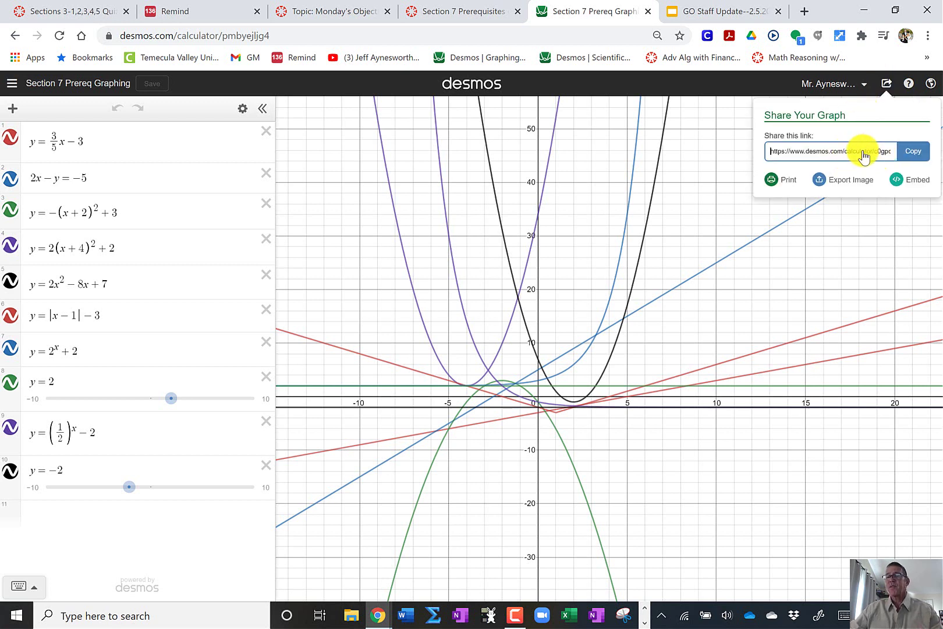
pyautogui.click(914, 154)
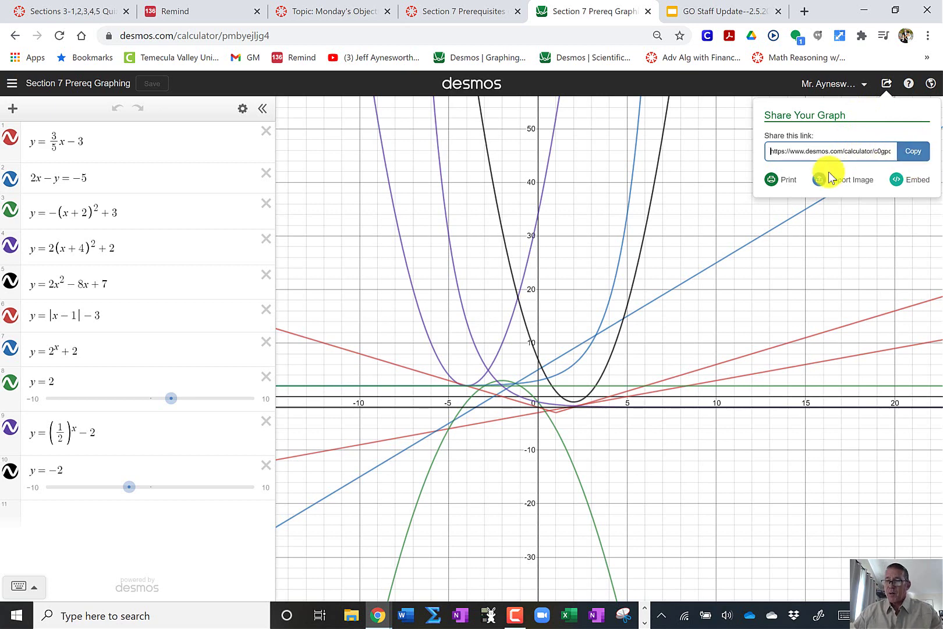
# Step: Print the graph with Save as PDF as the destination and start the save
pyautogui.click(781, 187)
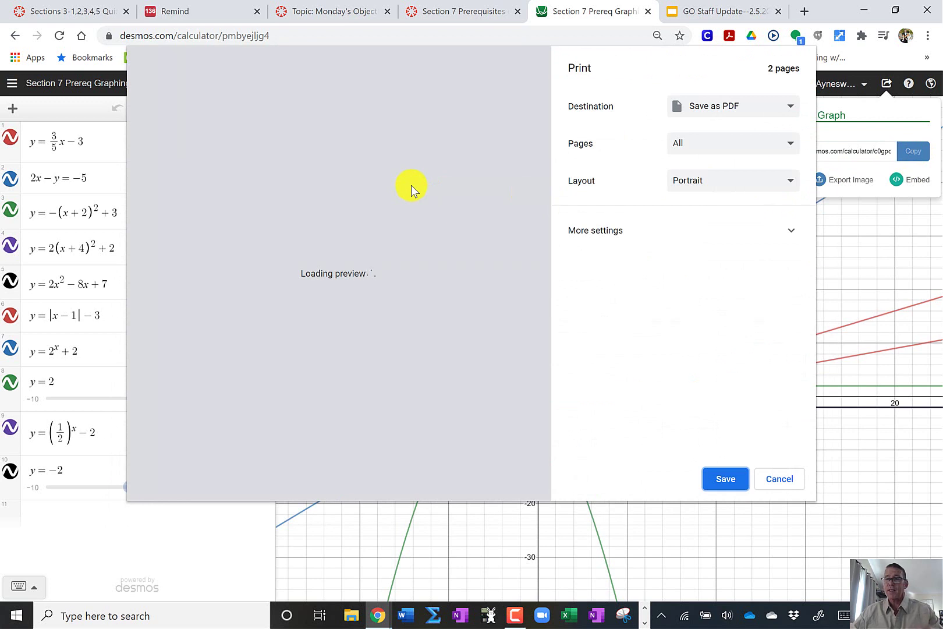
pyautogui.click(758, 105)
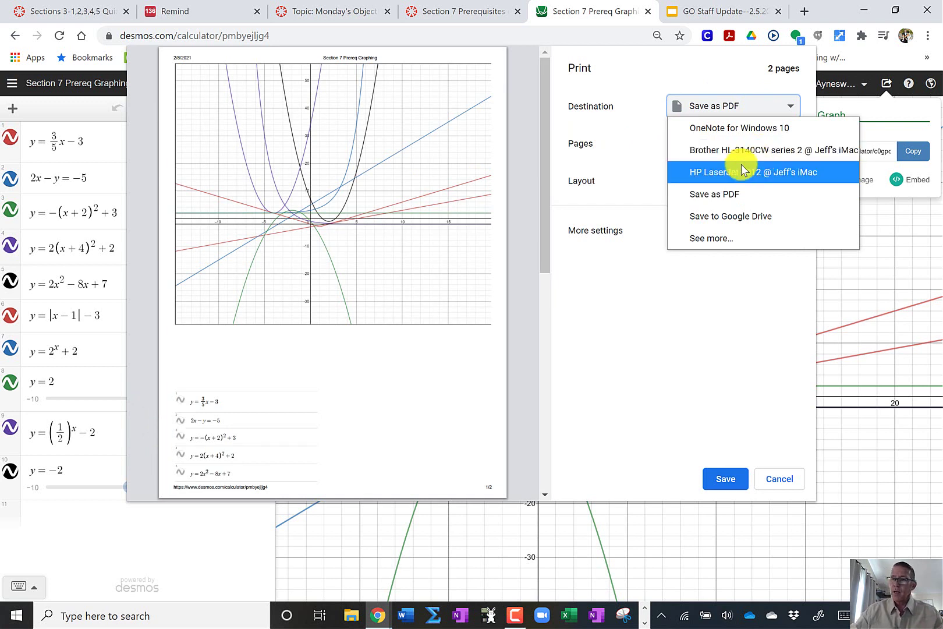
pyautogui.click(730, 198)
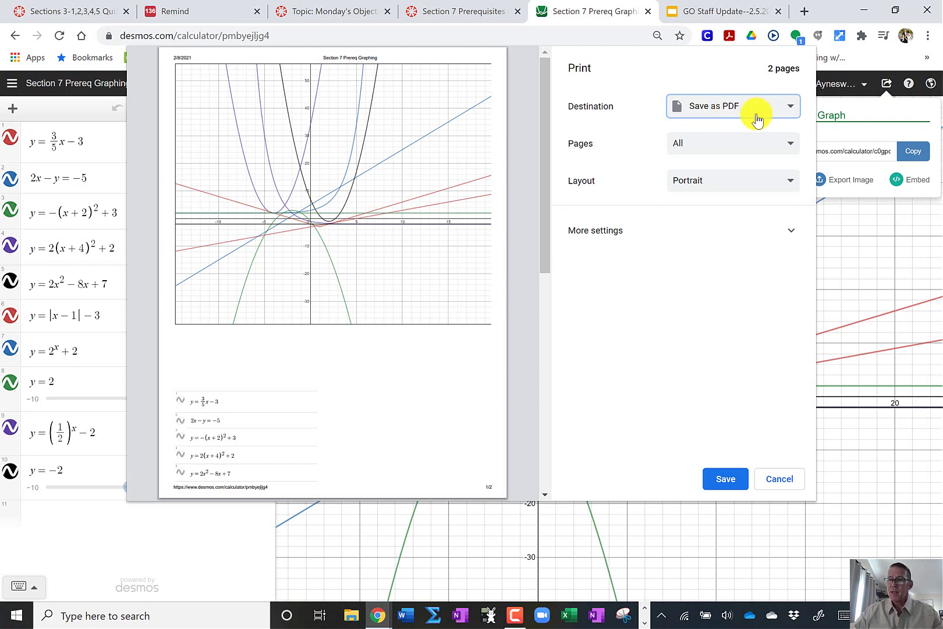
pyautogui.click(731, 480)
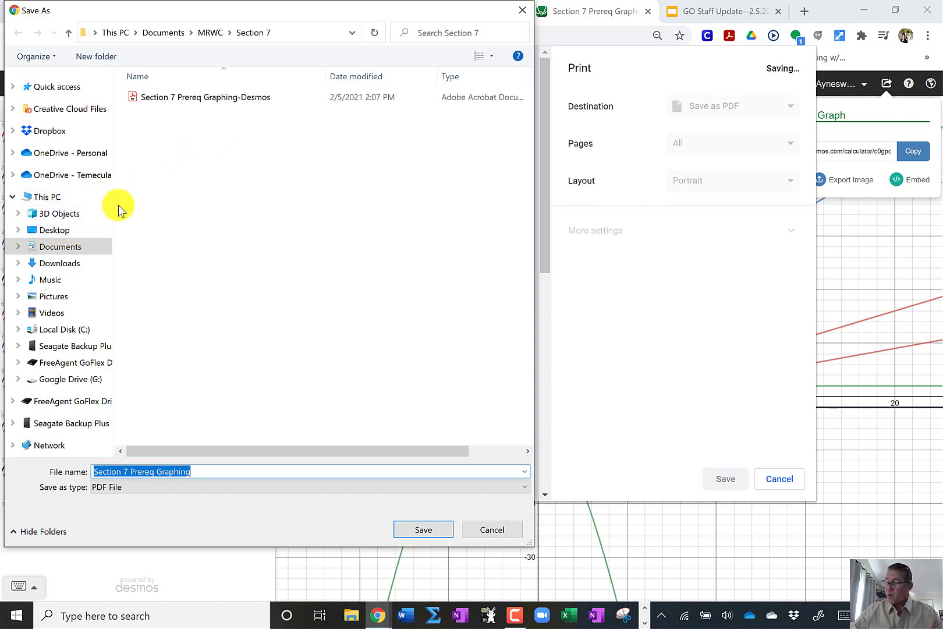
# Step: Save the PDF to Desktop > MRWC > Section 7 as 'Section 7 Prereq Graphing-pgs 1,2,3'
pyautogui.click(64, 235)
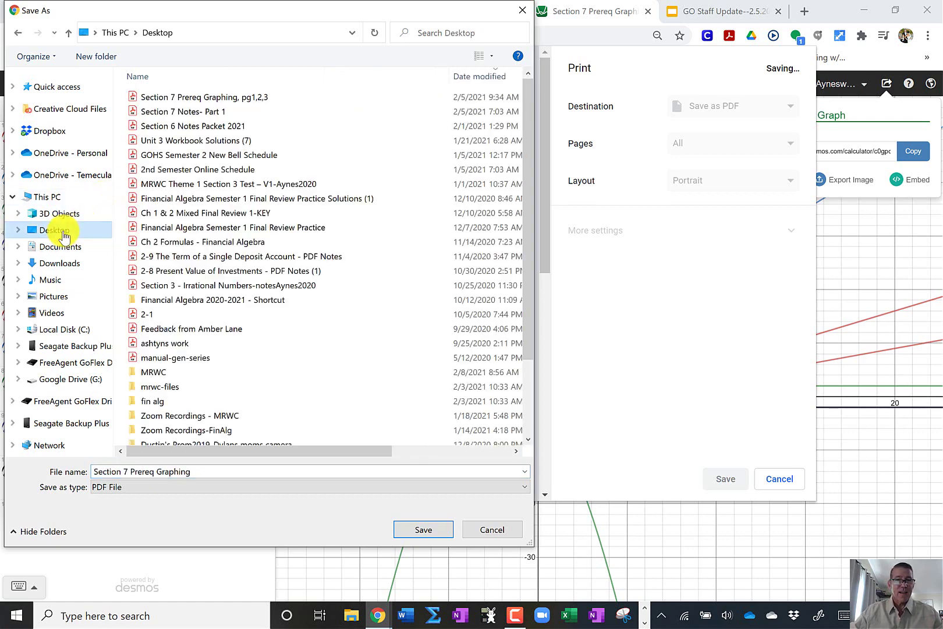
pyautogui.moveTo(163, 372)
pyautogui.mouseDown()
pyautogui.moveTo(61, 216)
pyautogui.moveTo(69, 249)
pyautogui.moveTo(159, 378)
pyautogui.moveTo(168, 371)
pyautogui.mouseUp()
pyautogui.doubleClick(168, 370)
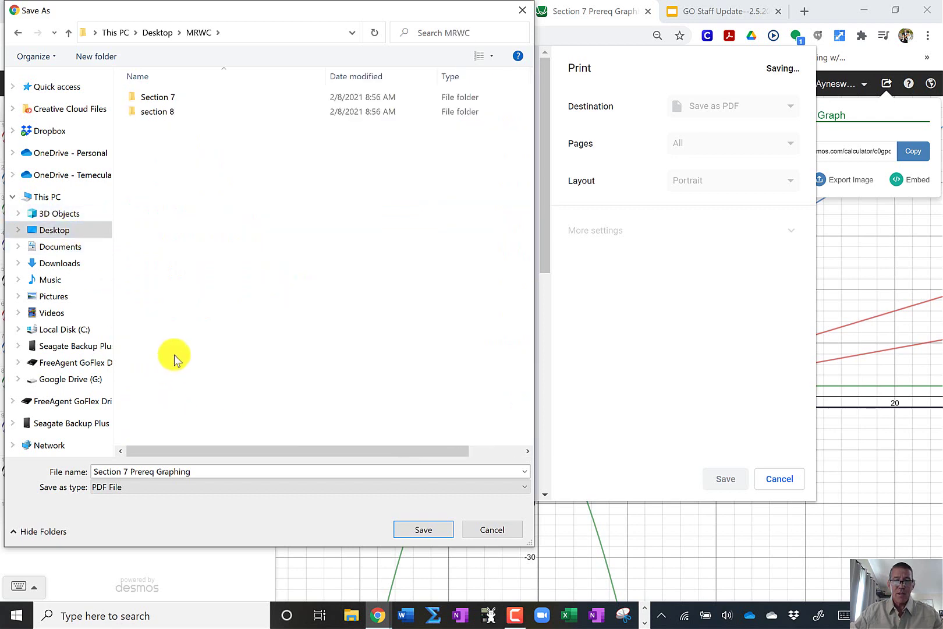
pyautogui.doubleClick(195, 99)
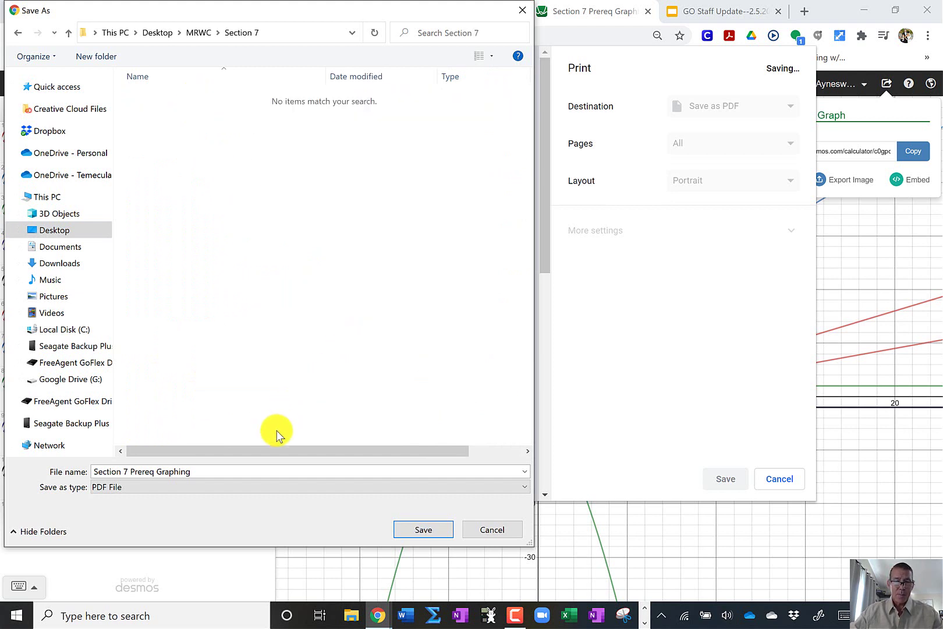
pyautogui.click(222, 472)
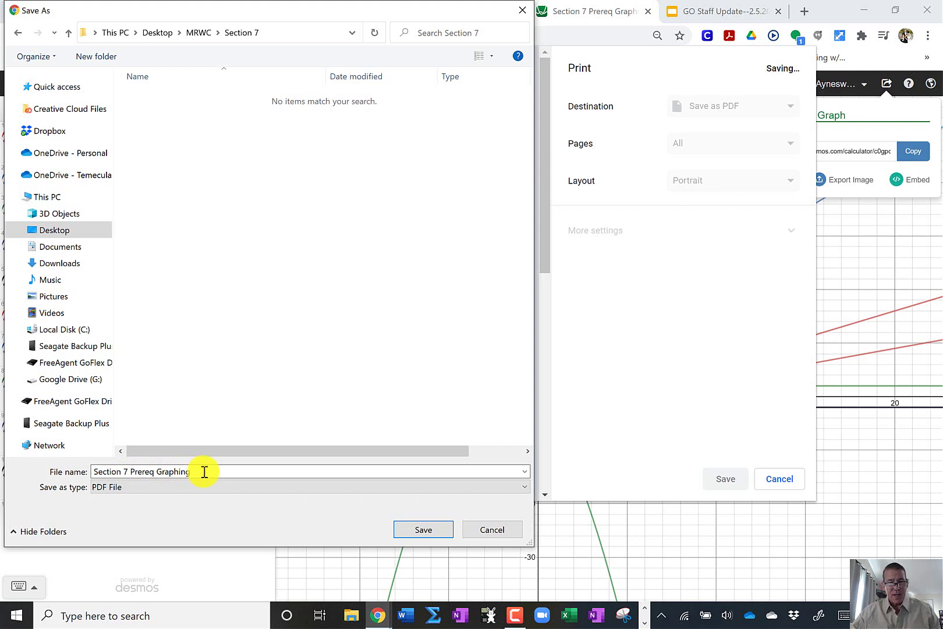
pyautogui.hotkey('ctrl', 'a')
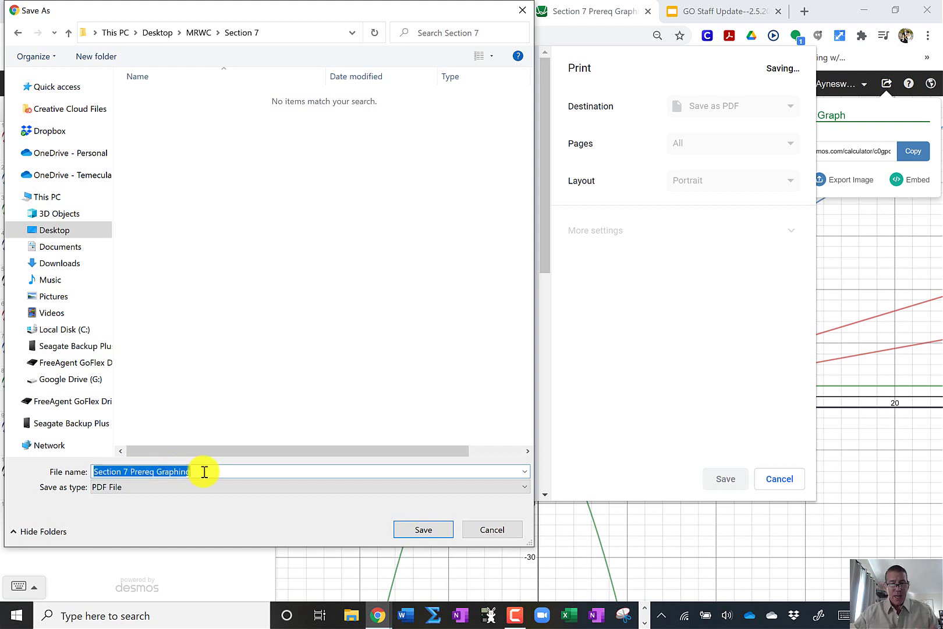
pyautogui.click(249, 471)
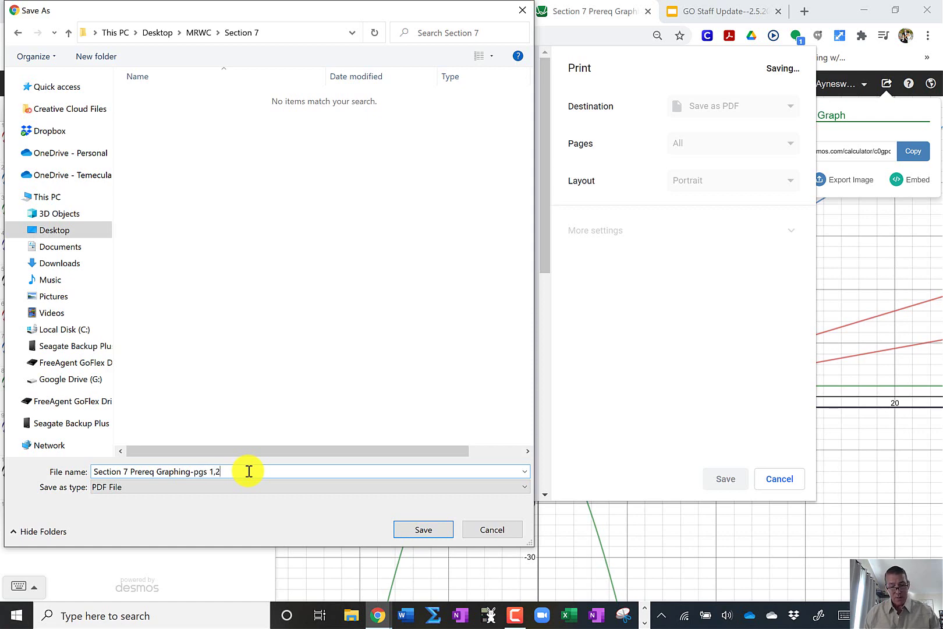
pyautogui.click(424, 530)
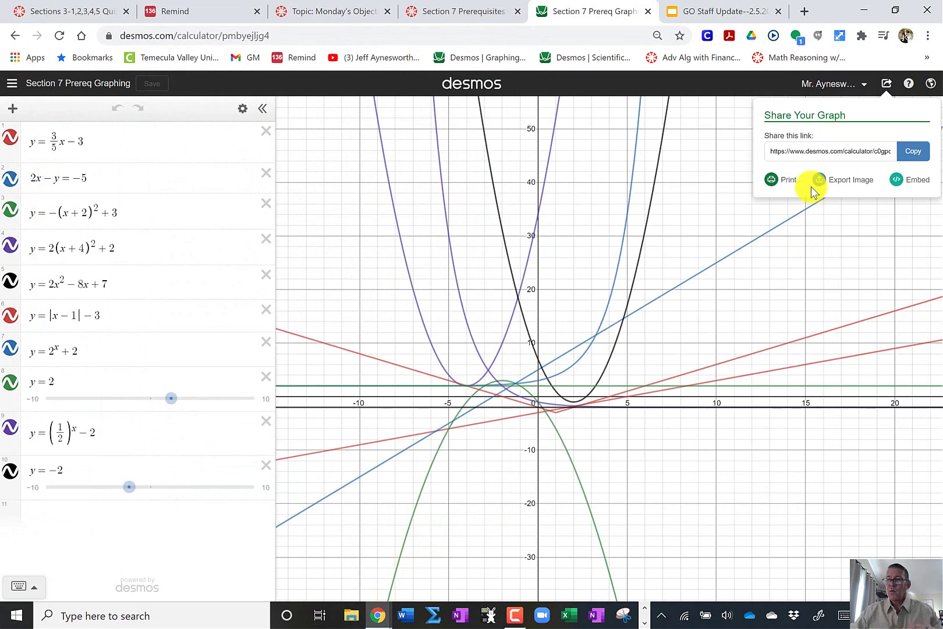
# Step: Minimize Chrome and open the saved graph PDF from MRWC > Section 7 in Acrobat
pyautogui.click(865, 10)
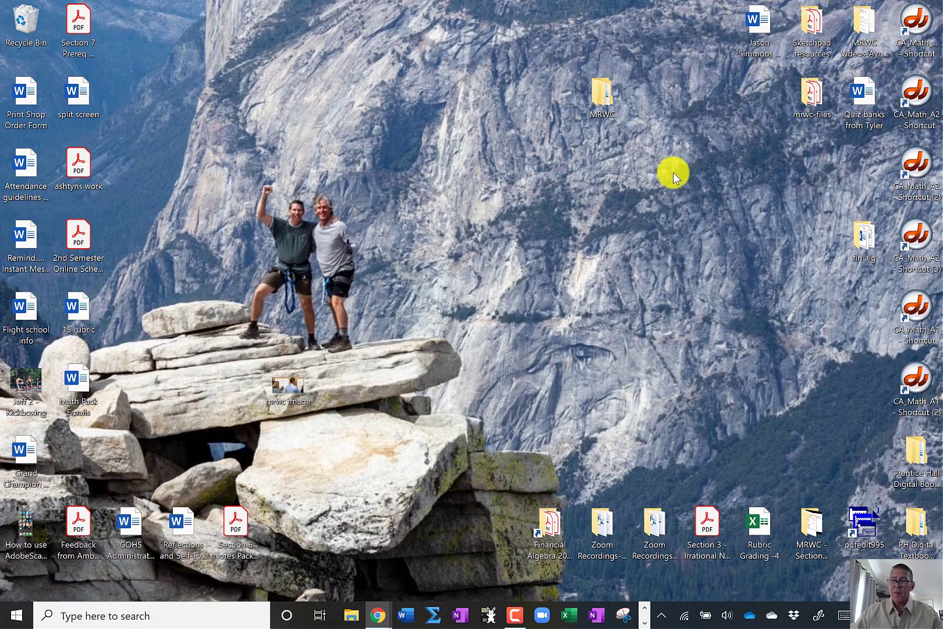
pyautogui.doubleClick(607, 89)
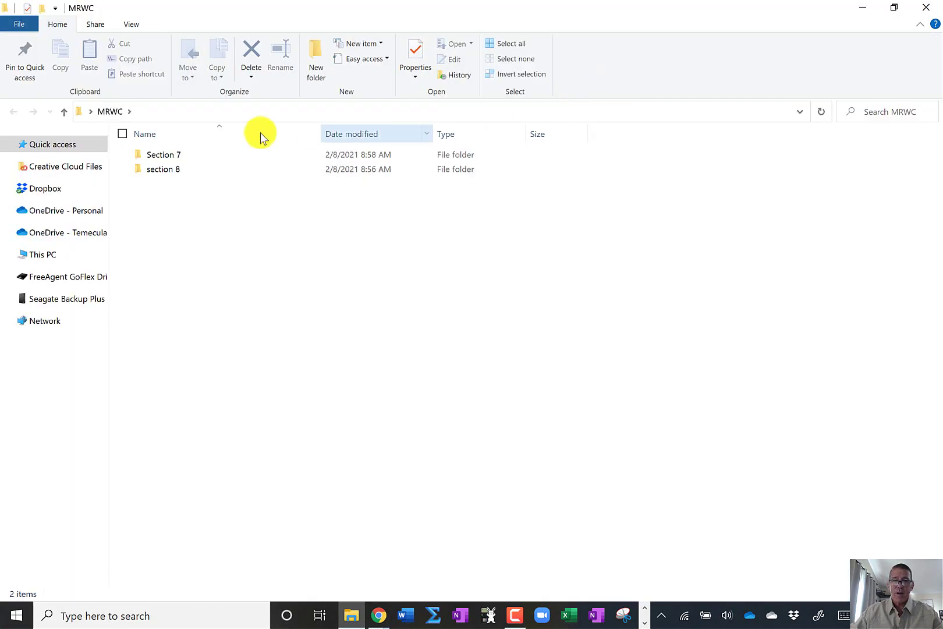
pyautogui.doubleClick(170, 155)
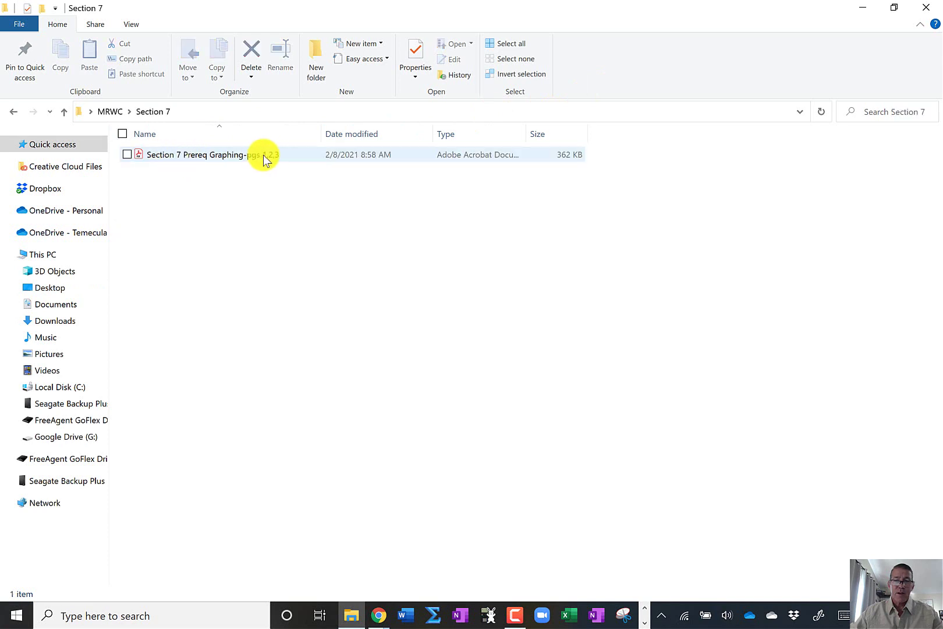
pyautogui.doubleClick(279, 154)
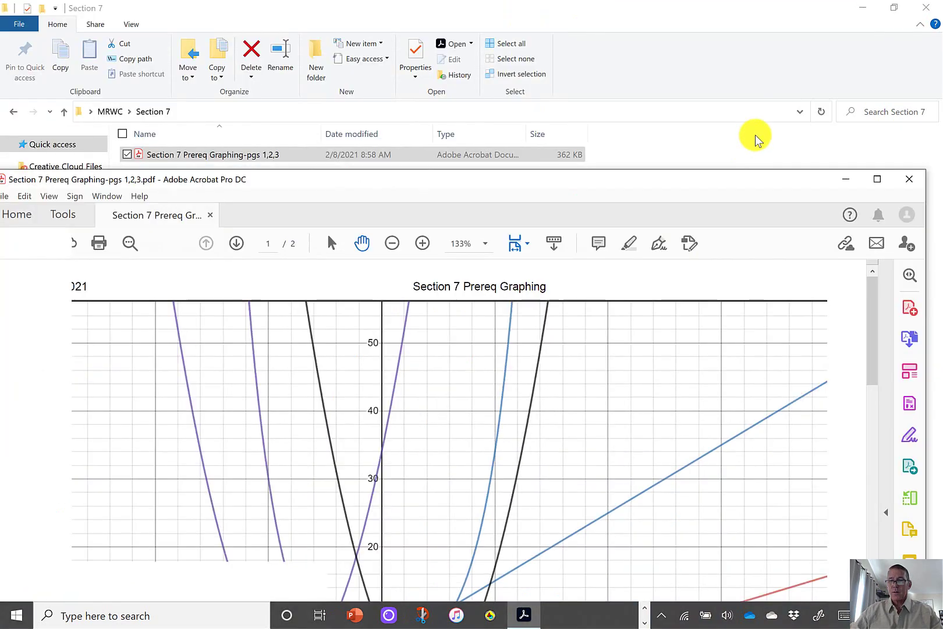
# Step: Maximize Acrobat, review both PDF pages at 100% zoom, then close Acrobat
pyautogui.moveTo(745, 179); pyautogui.dragTo(762, 92)
pyautogui.click(901, 93)
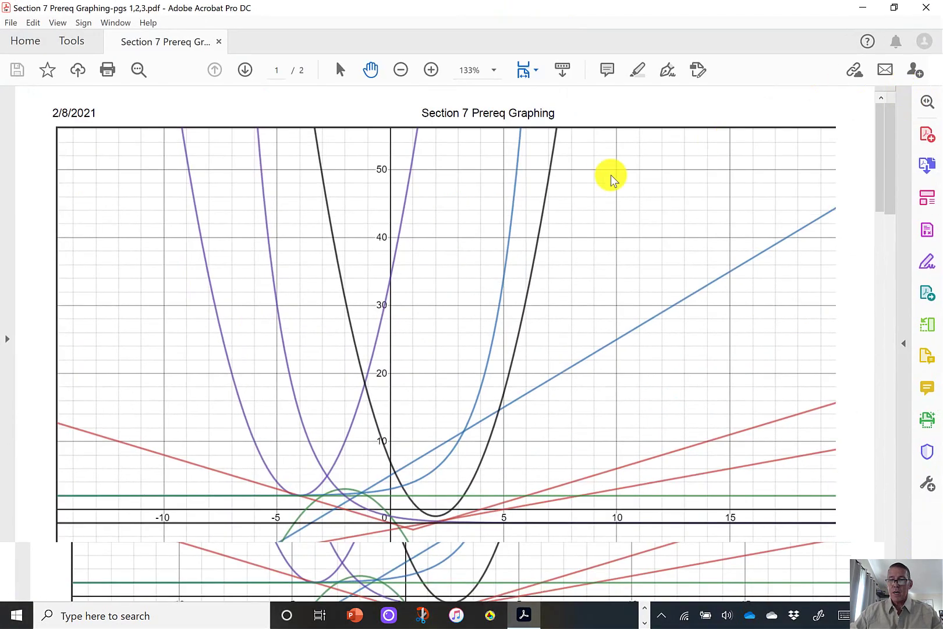
pyautogui.scroll(-5, 638, 267)
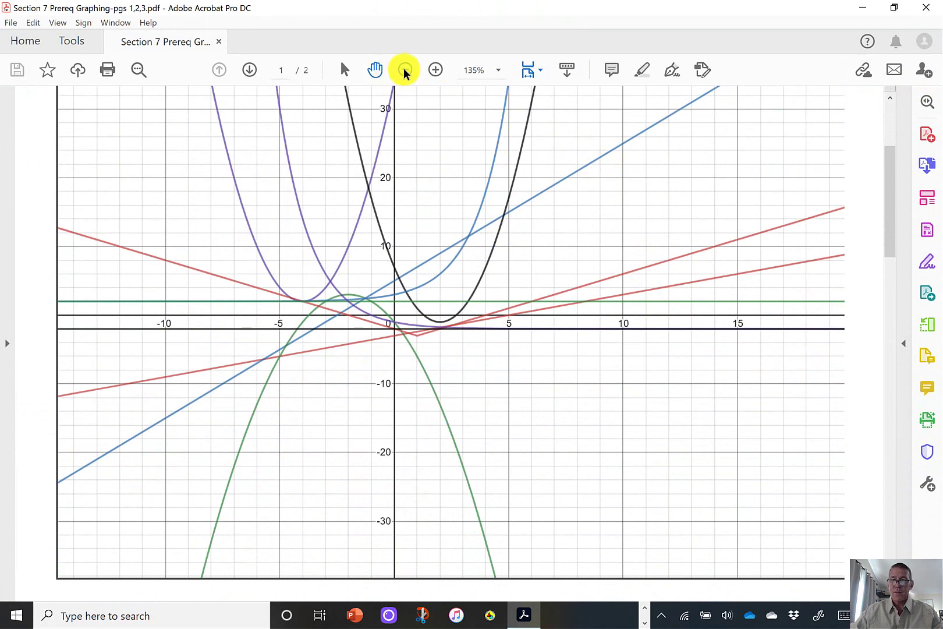
pyautogui.click(404, 70)
pyautogui.scroll(-3, 457, 216)
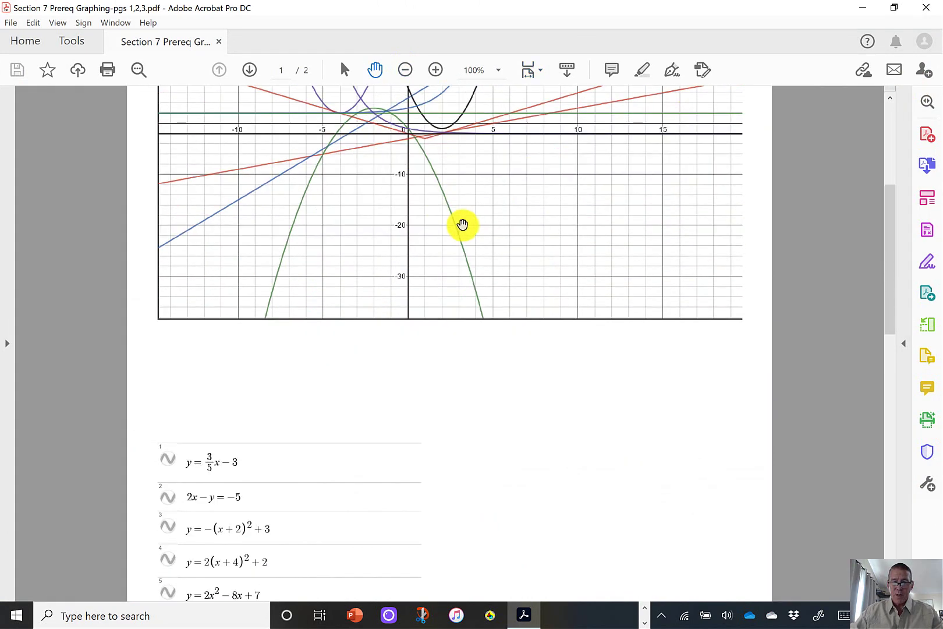
pyautogui.scroll(-6, 464, 224)
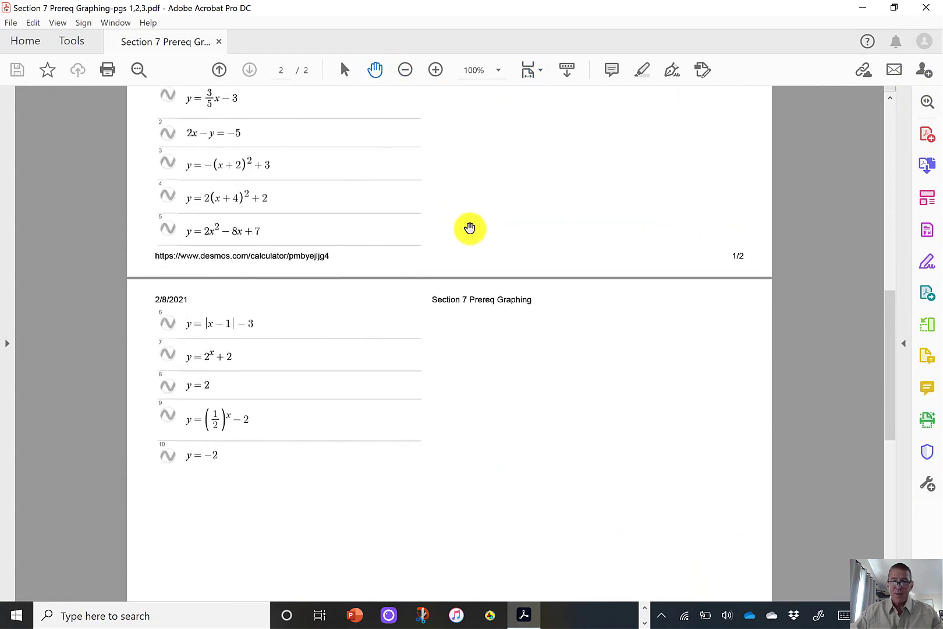
pyautogui.scroll(15, 470, 227)
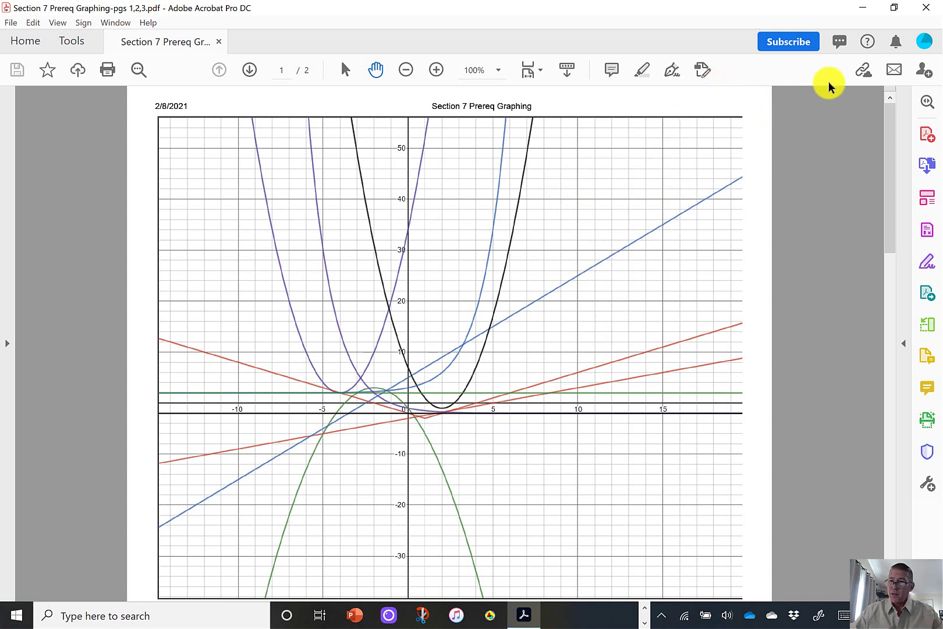
pyautogui.click(929, 10)
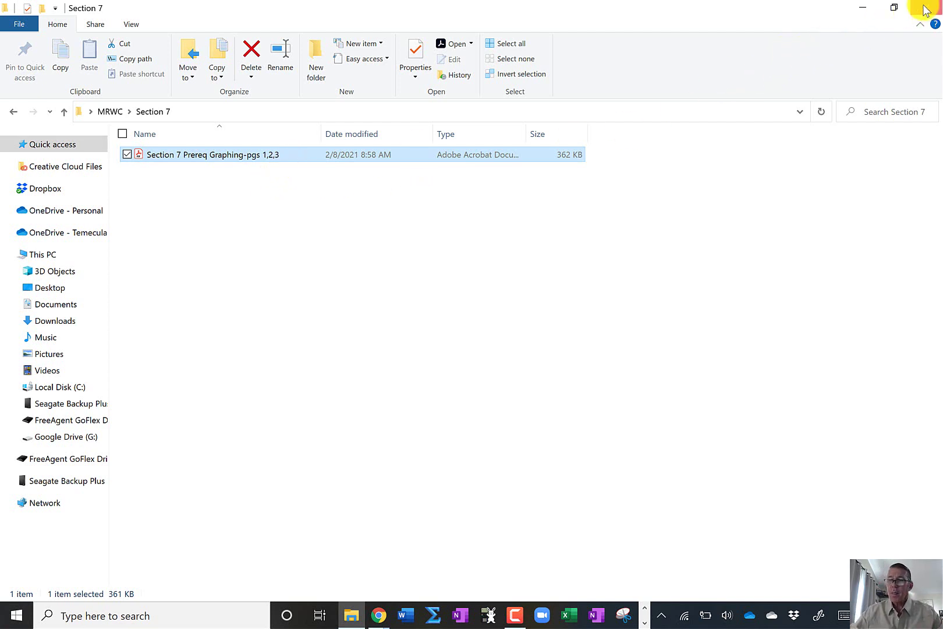
# Step: Show the desktop with Windows+D to clear the Section 7 folder window
pyautogui.press('super+d')
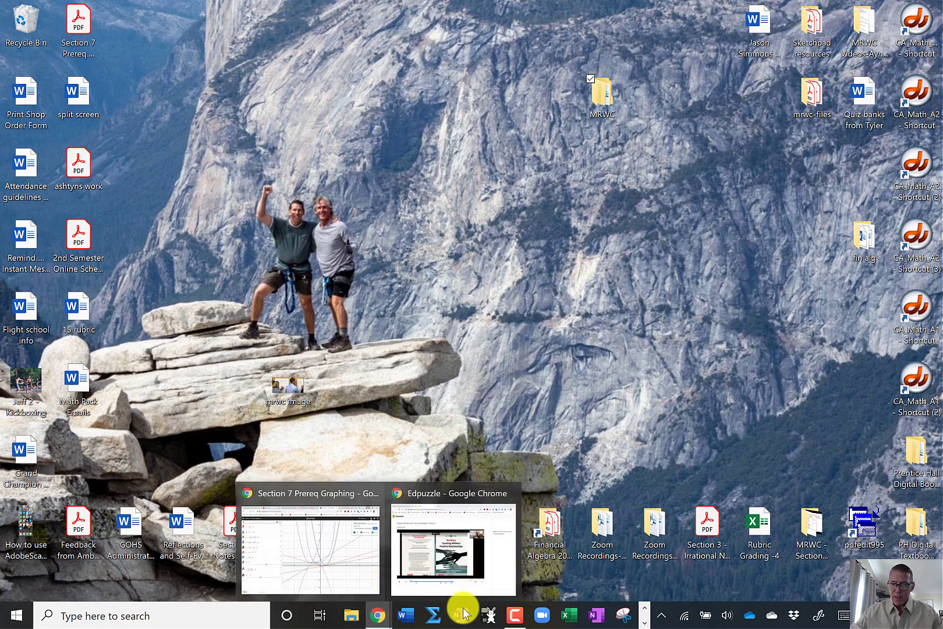
# Step: Launch OneNote and show the 'S7-Part 1- Prereqs, pgs1,2,3-KEY' page from its title down
pyautogui.click(600, 615)
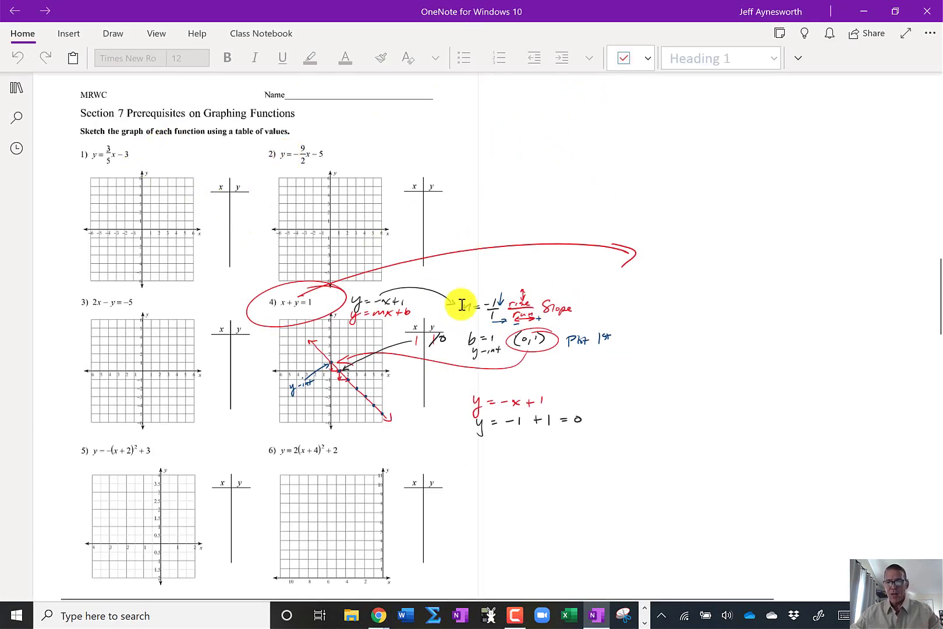
pyautogui.click(16, 88)
pyautogui.click(160, 505)
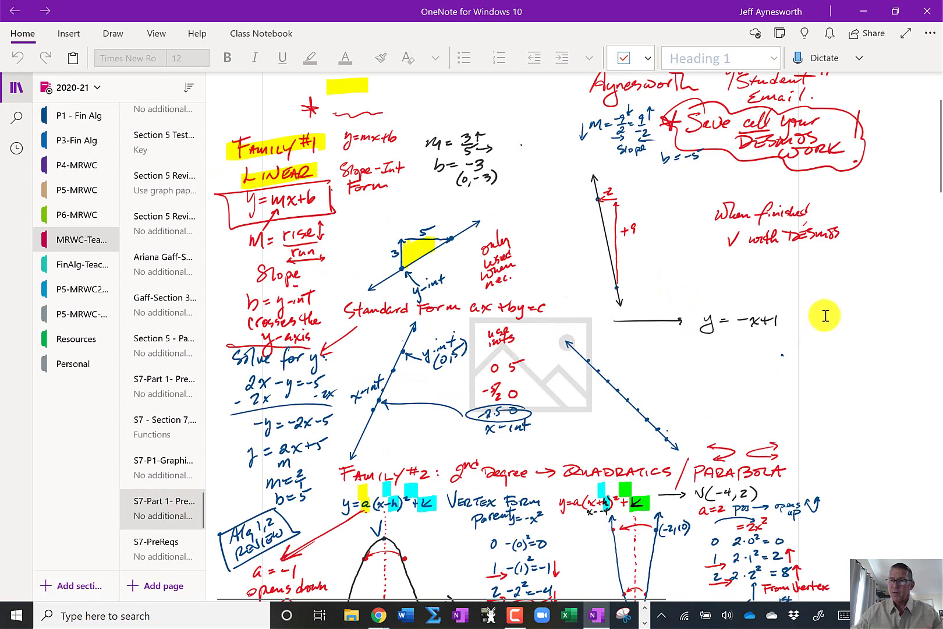
pyautogui.scroll(2, 825, 315)
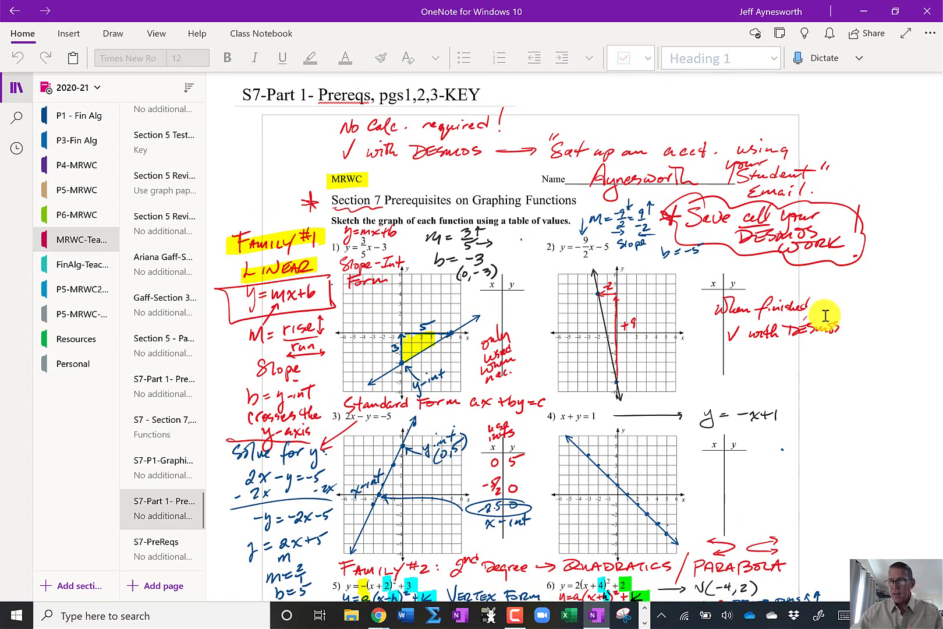
# Step: Open the Section 7 Prereq Graphing-pgs 1,2,3 PDF from the desktop's MRWC > Section 7 folder
pyautogui.click(866, 12)
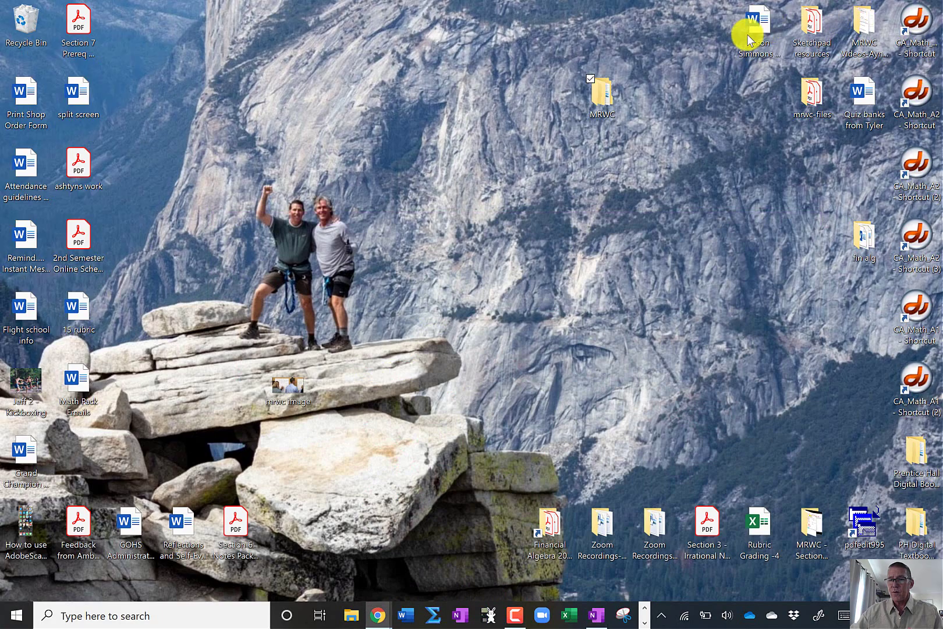
pyautogui.click(608, 91)
pyautogui.doubleClick(607, 91)
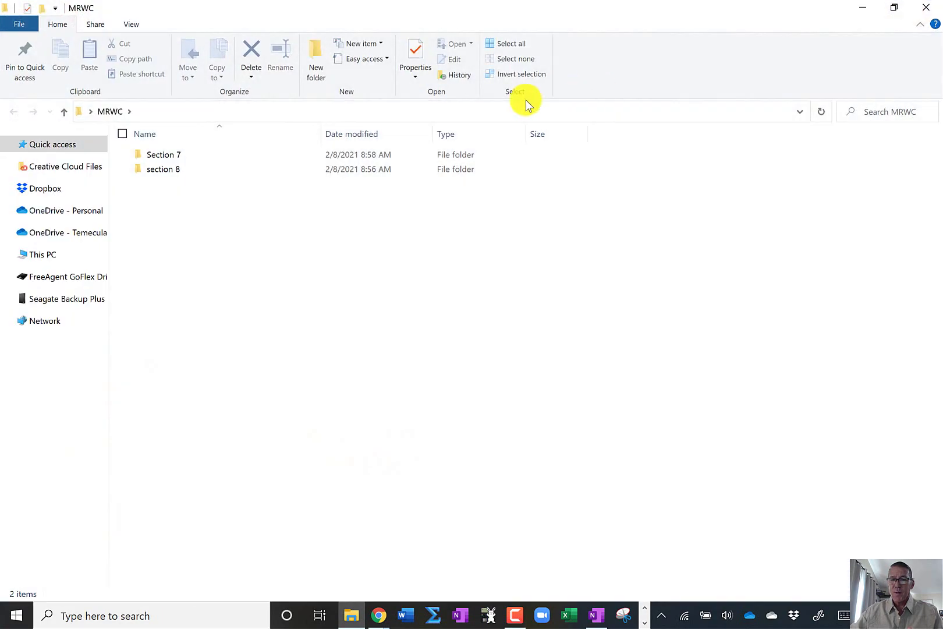
pyautogui.doubleClick(247, 155)
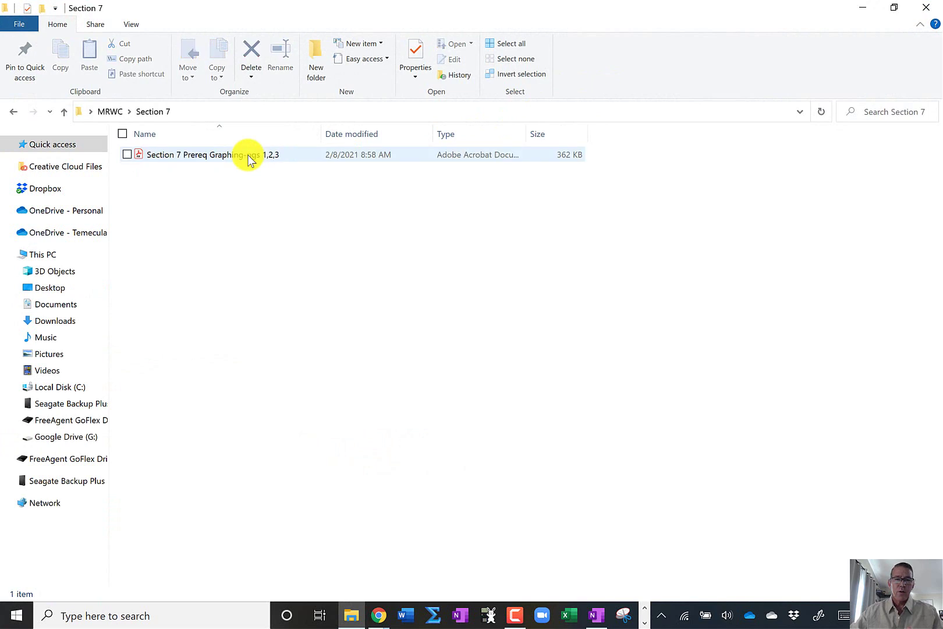
pyautogui.doubleClick(248, 156)
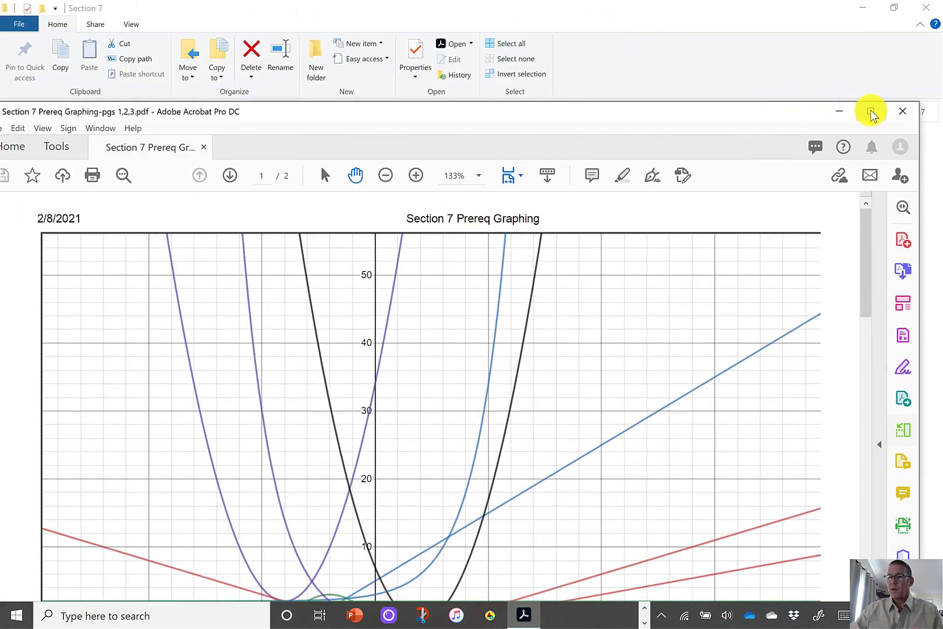
# Step: Maximize Acrobat and look over the graph PDF zoomed out to 75%
pyautogui.click(871, 111)
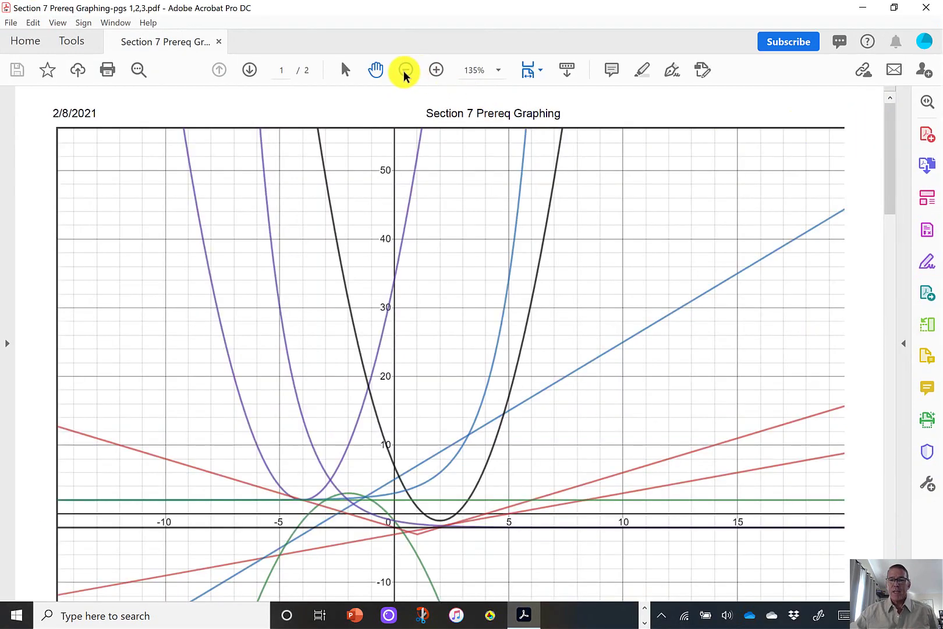
pyautogui.click(405, 71)
pyautogui.click(405, 71)
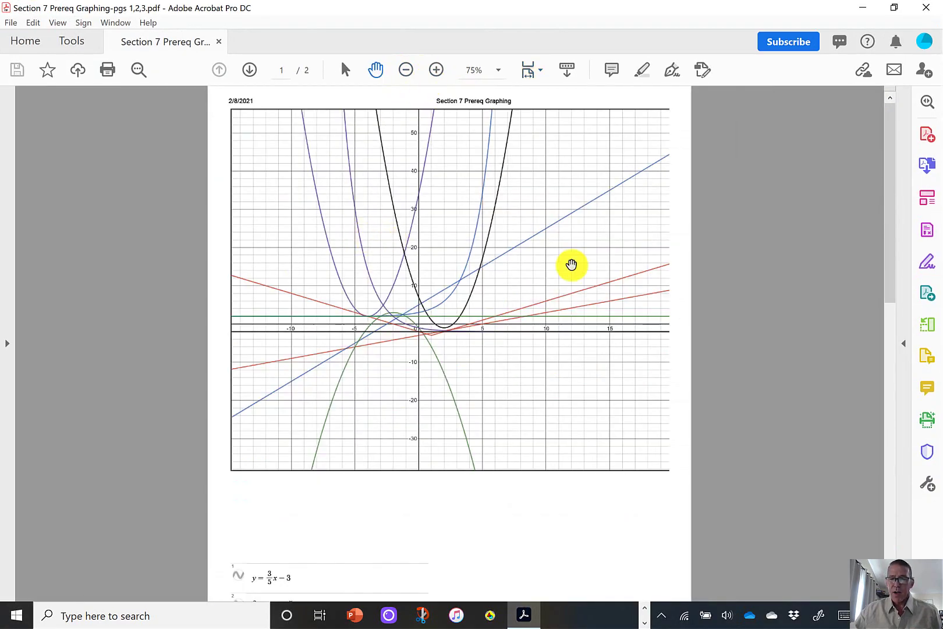
pyautogui.scroll(-10, 571, 265)
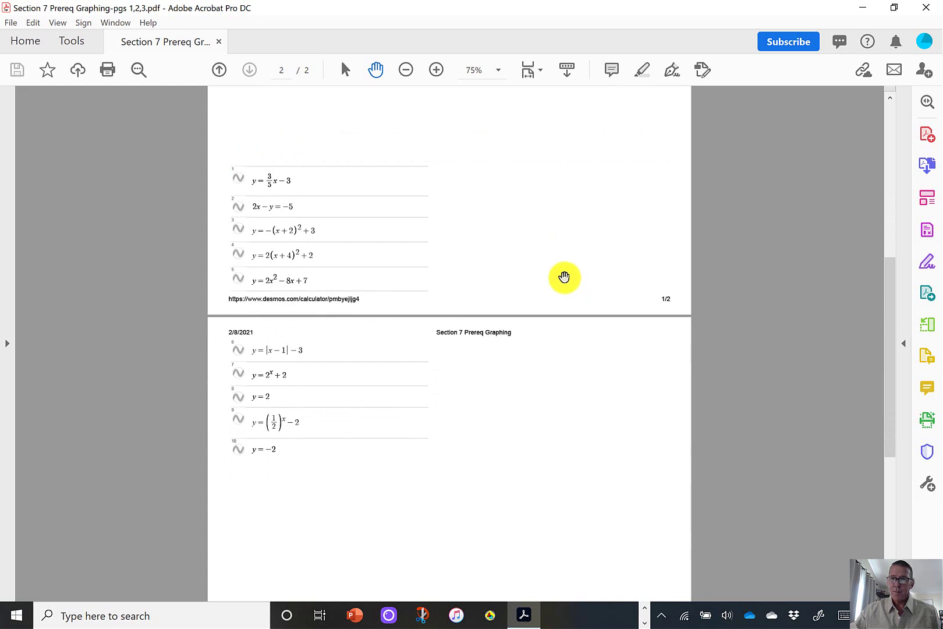
pyautogui.scroll(2, 563, 271)
# Step: Minimize Acrobat and File Explorer and bring the Desmos graph back up in Chrome
pyautogui.click(861, 7)
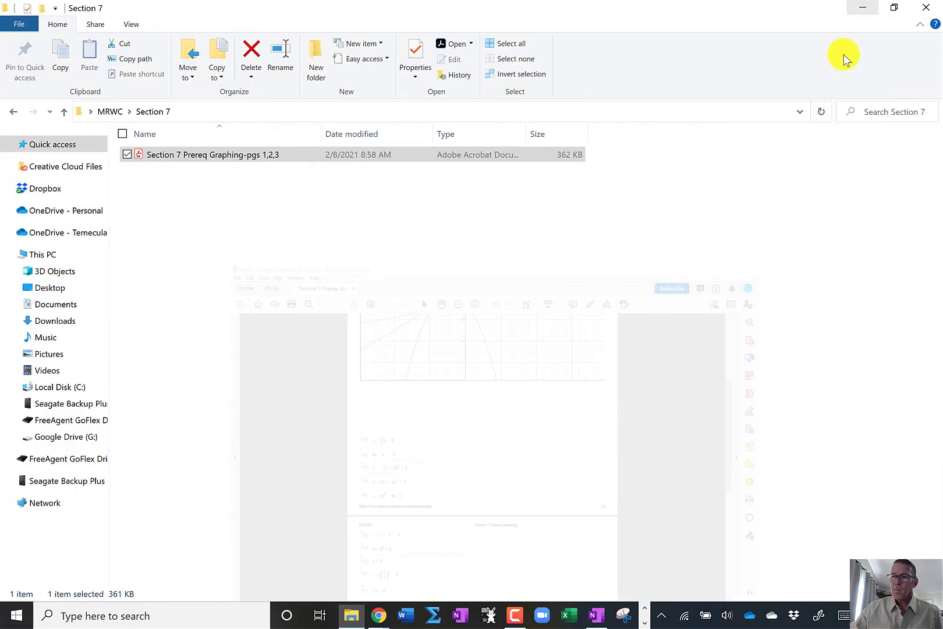
pyautogui.click(862, 8)
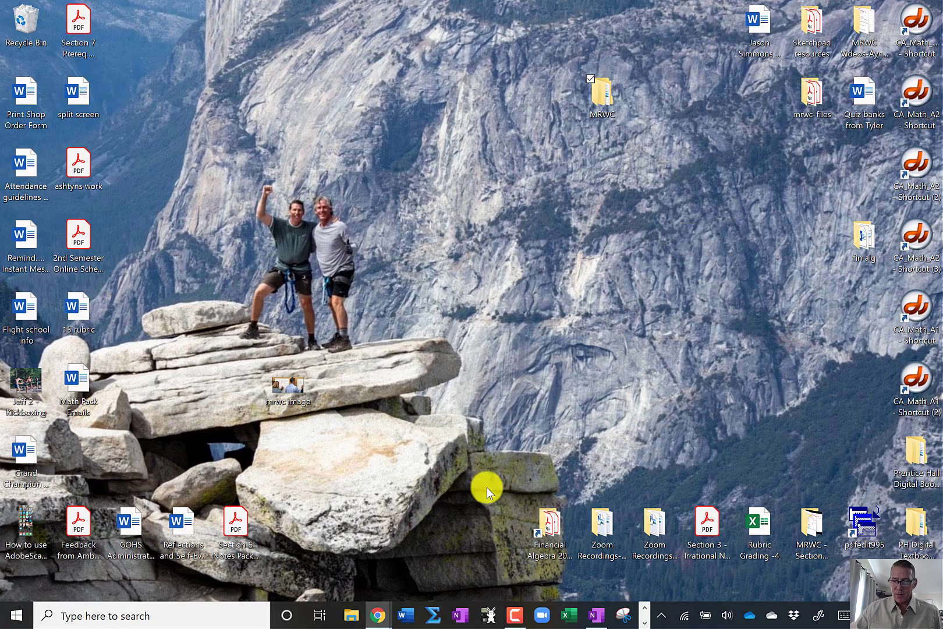
pyautogui.moveTo(379, 608)
pyautogui.click(349, 564)
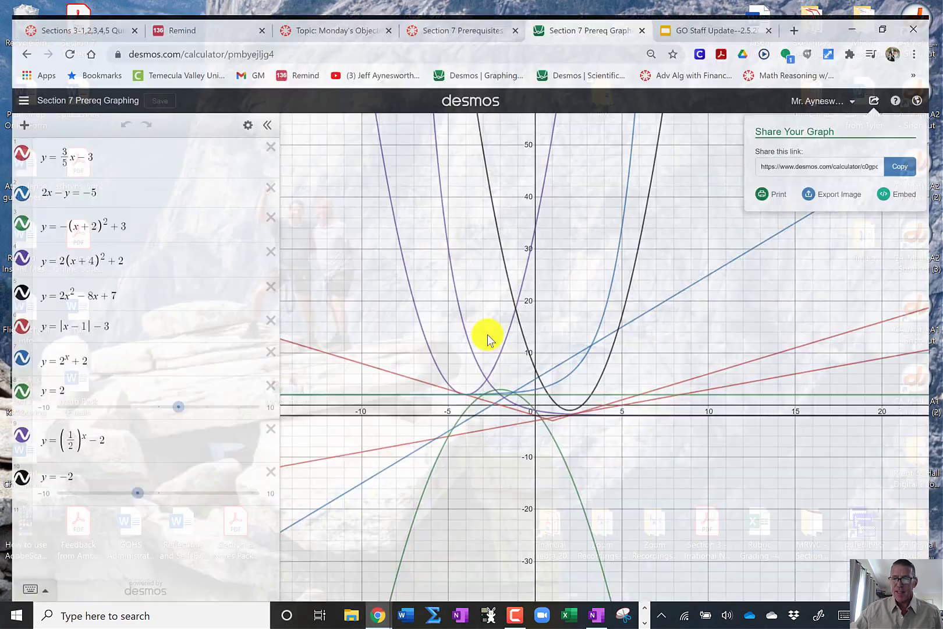